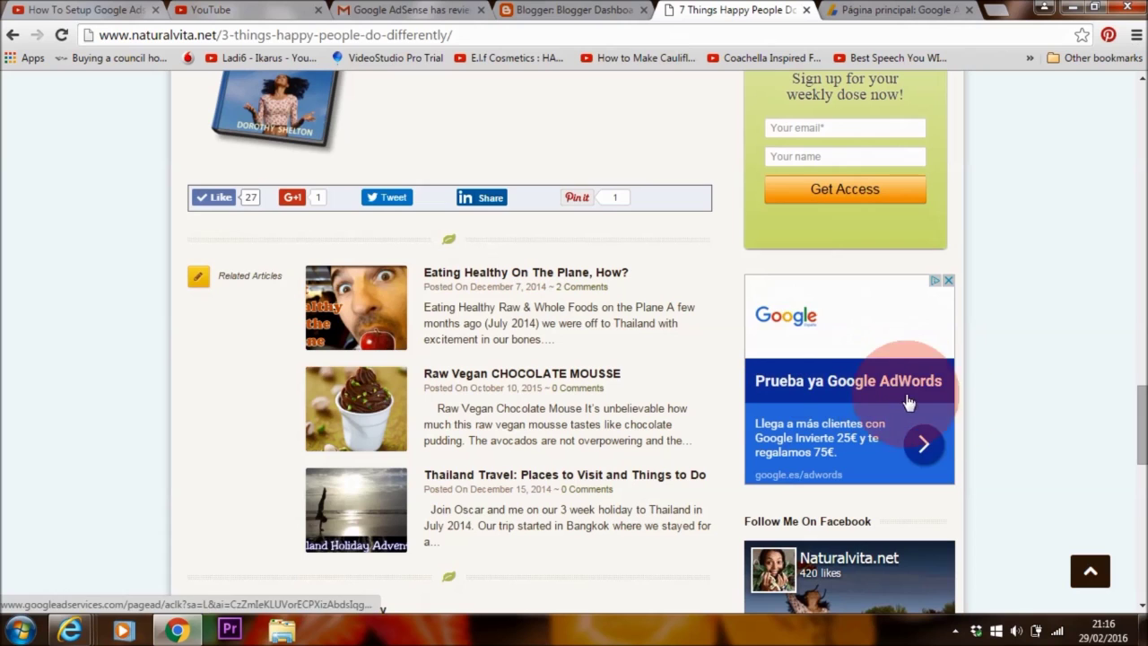
- Scroll the naturalvita.net post back up past the sidebar Google ad
scroll(901, 381, up, 10)
- Glance at the YouTube home tab, return to the AdSense tutorial video, then switch to Internet Explorer
click(225, 12)
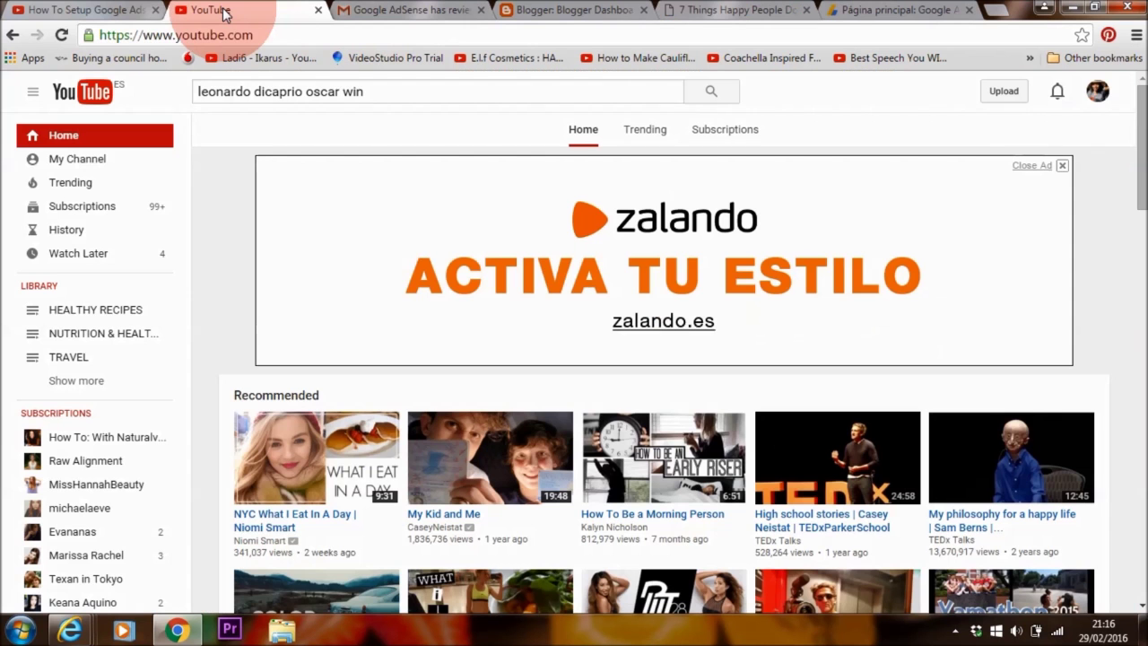
click(81, 10)
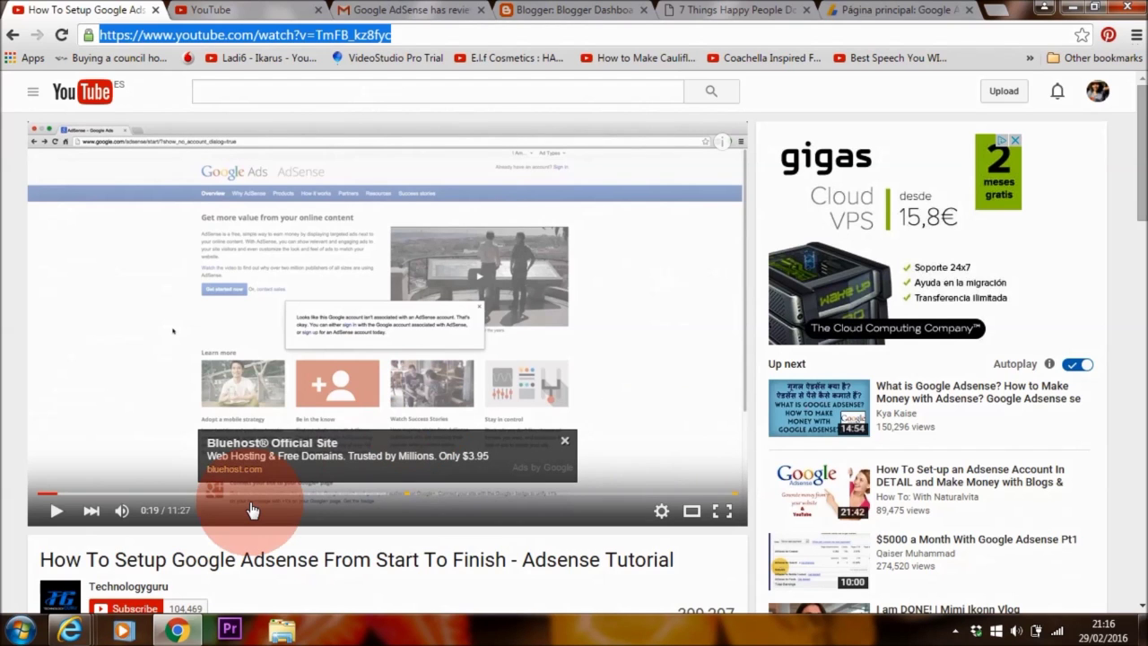
click(80, 633)
- Search Google in Internet Explorer for 'adsense uk sign up'
click(275, 547)
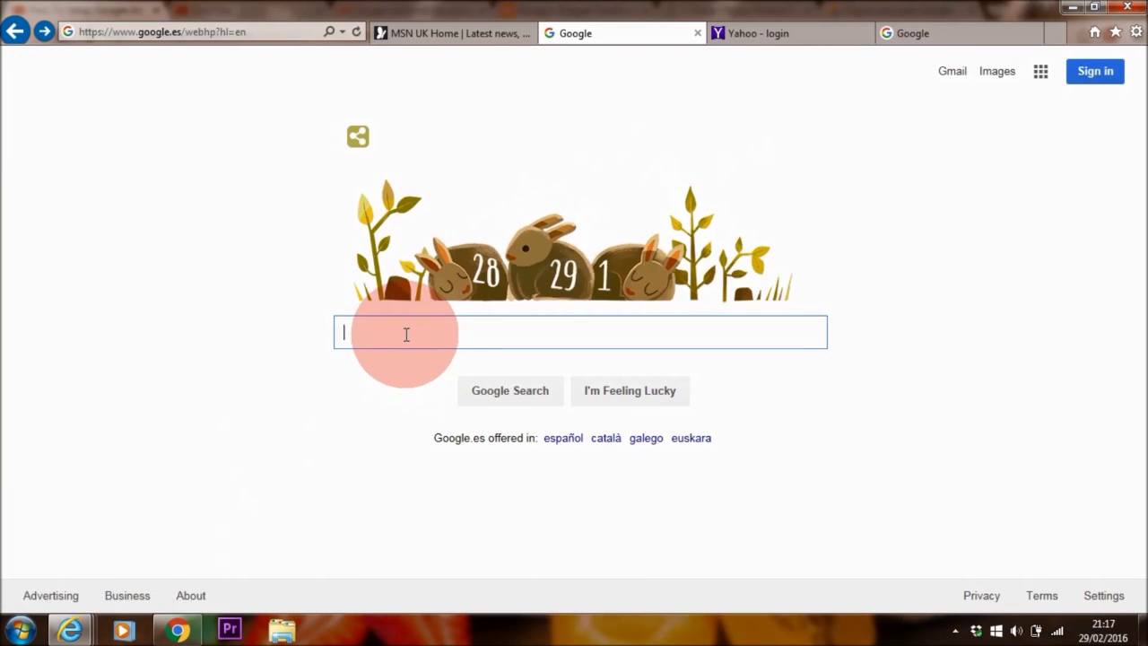
text(adsense uk sign up)
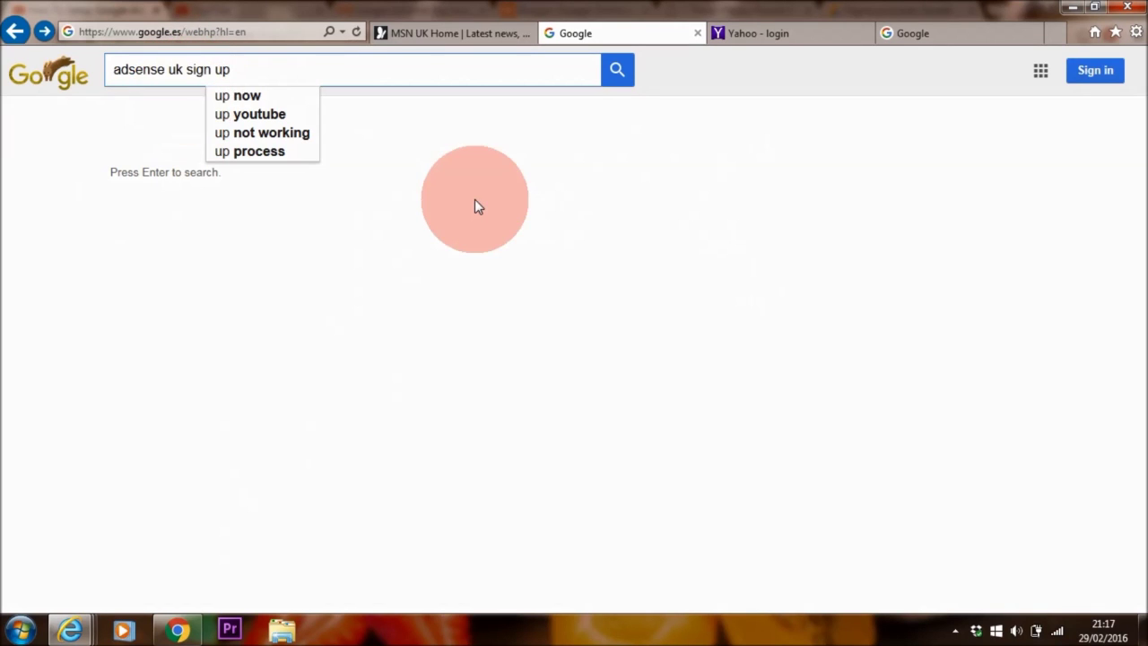
key(Return)
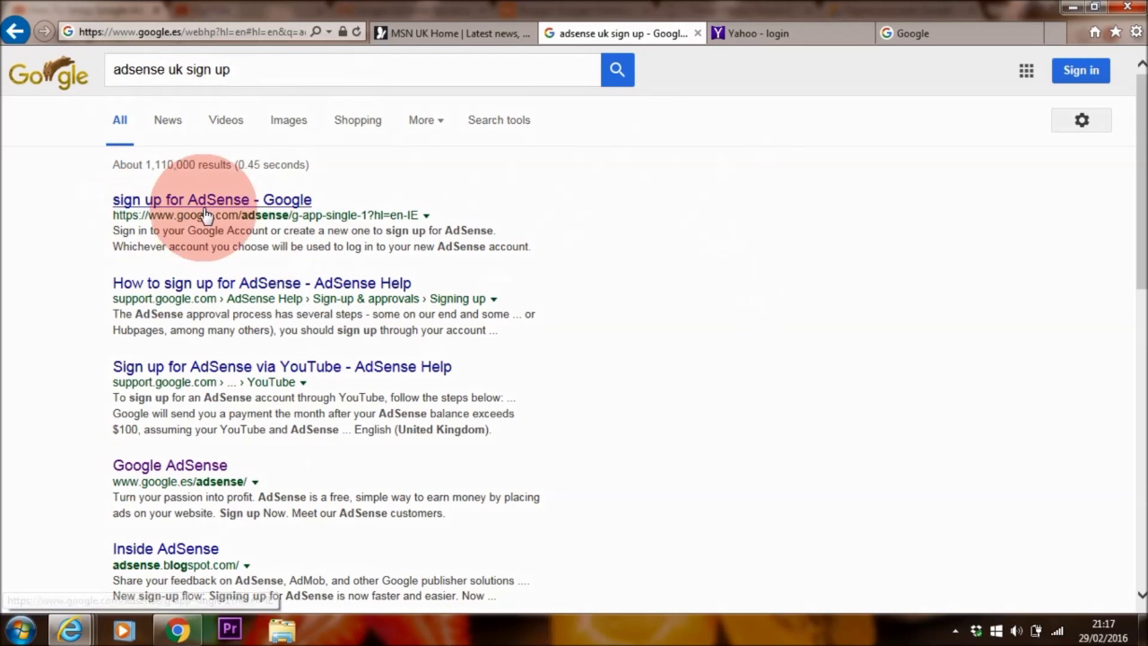
- Open the 'sign up for AdSense - Google' result and choose to create a new Google account
click(206, 214)
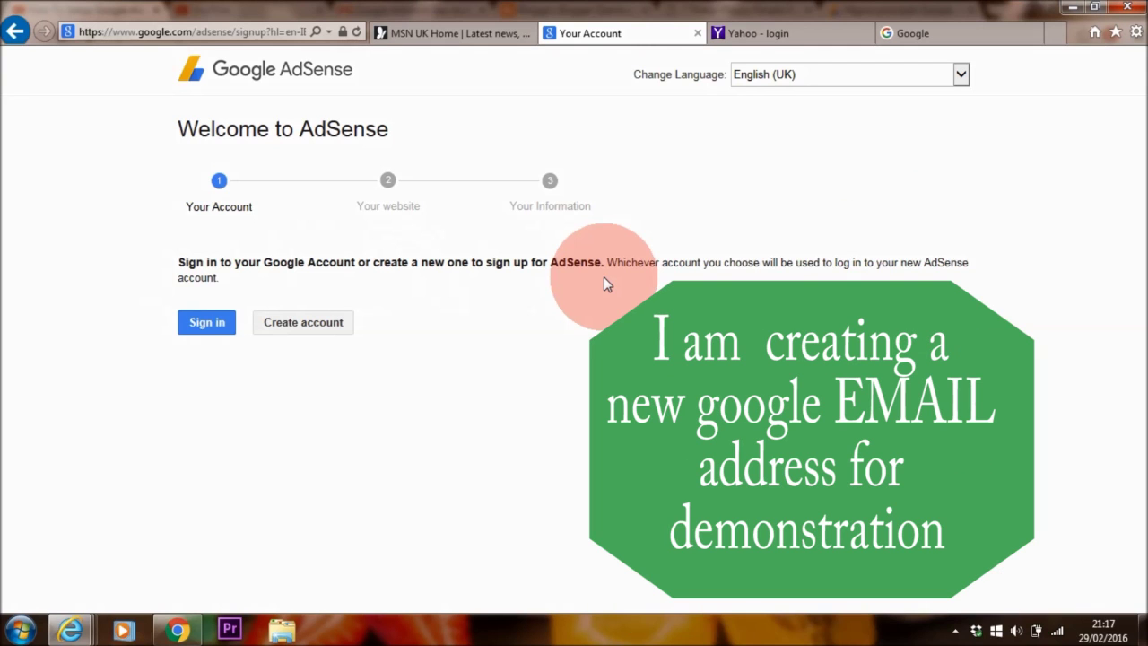
click(304, 323)
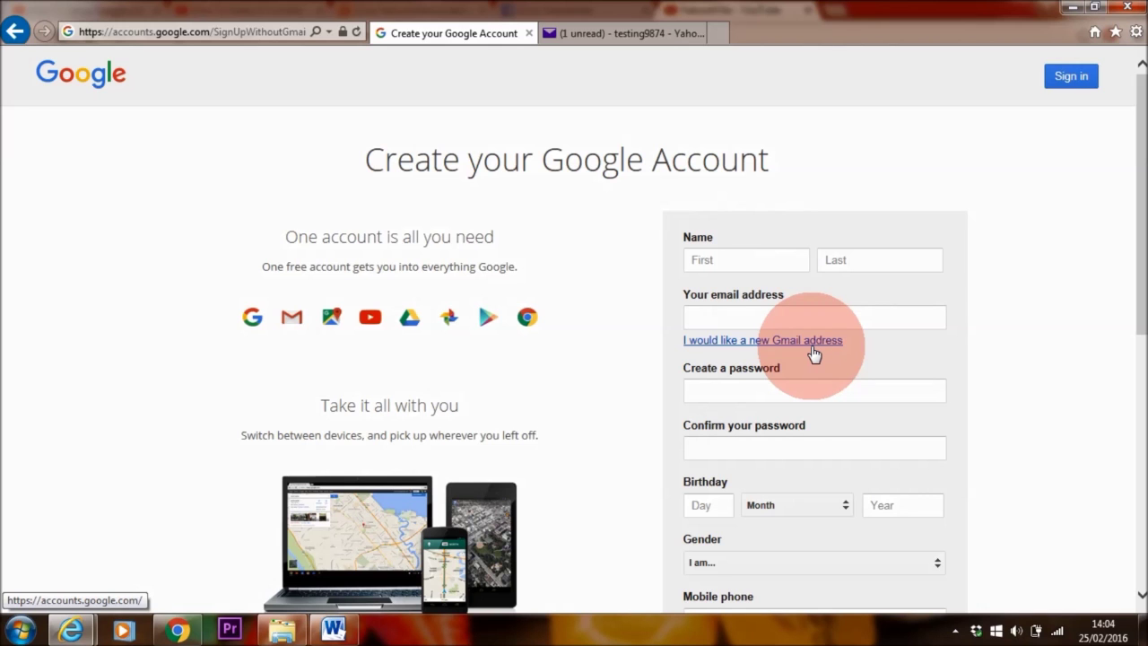
- Enter the first and last name, a Yahoo email address, and the account password twice
click(763, 261)
key(Tab)
click(794, 318)
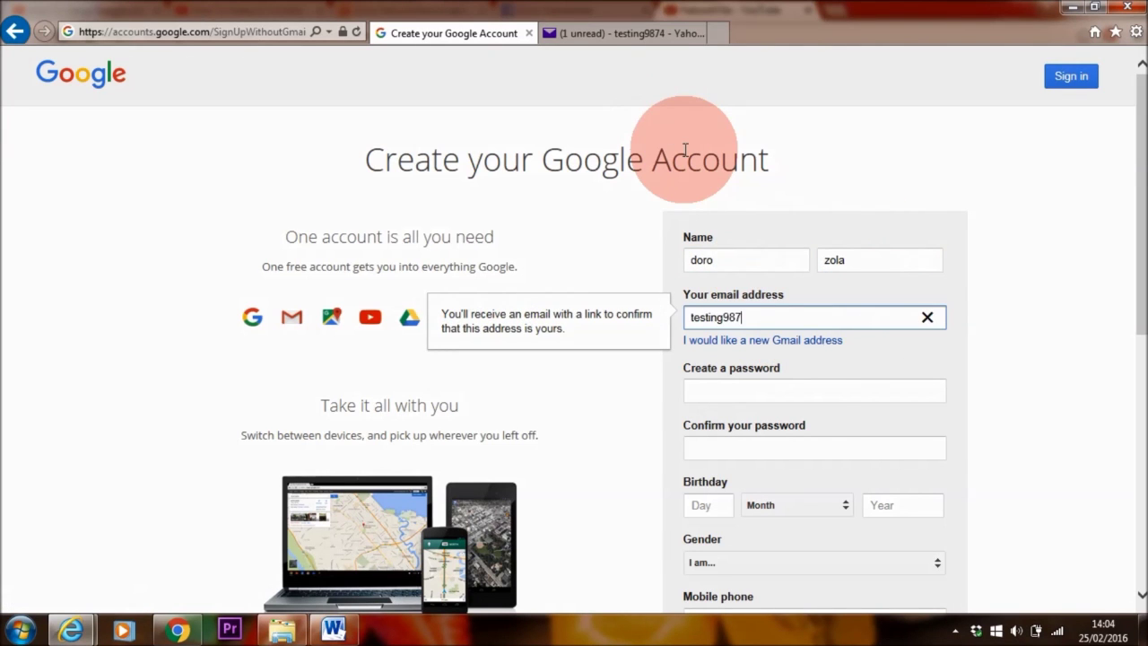
click(798, 392)
text(•••••••••••)
click(799, 448)
text(•••••••••••)
click(727, 507)
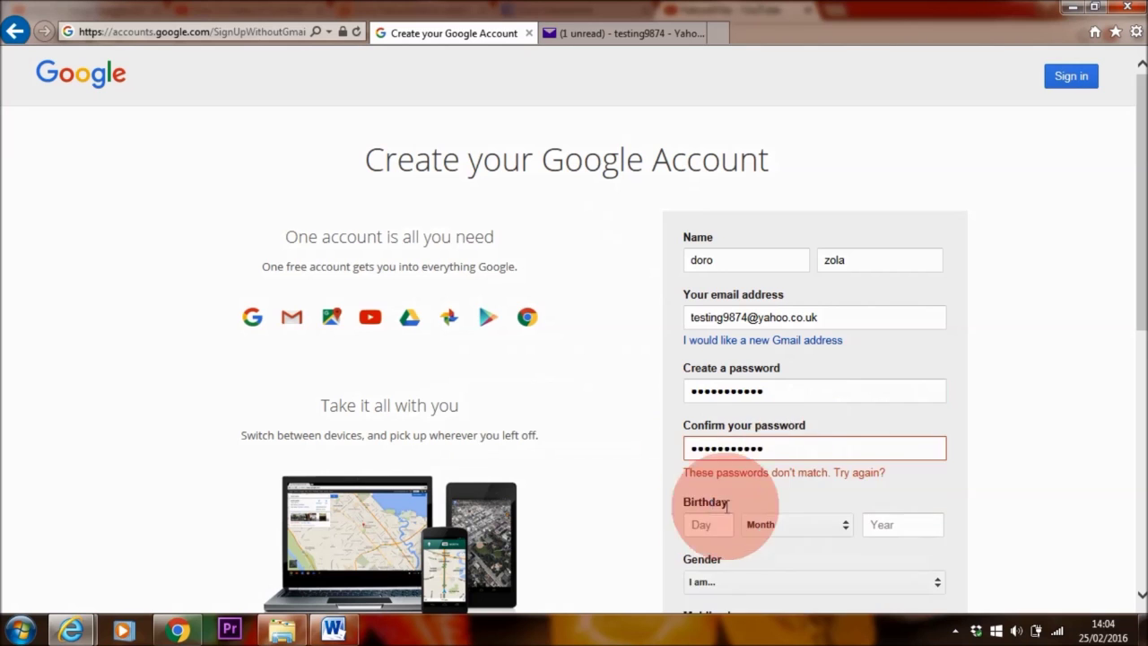
click(794, 392)
text(•••••••••••)
click(807, 449)
text(•••••••••••)
- Fill in the birth date, gender and mobile phone fields, then submit the account details
click(709, 505)
text(27)
click(796, 505)
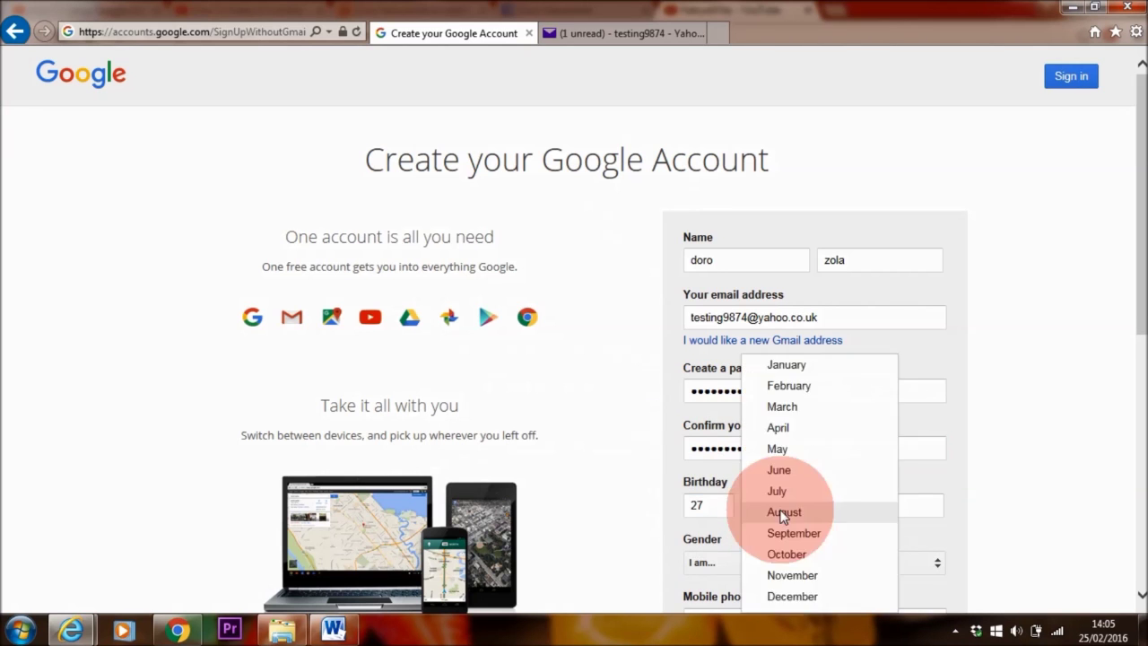
click(776, 491)
click(897, 505)
text(1983)
scroll(773, 448, down, 2)
click(773, 392)
click(773, 392)
click(754, 448)
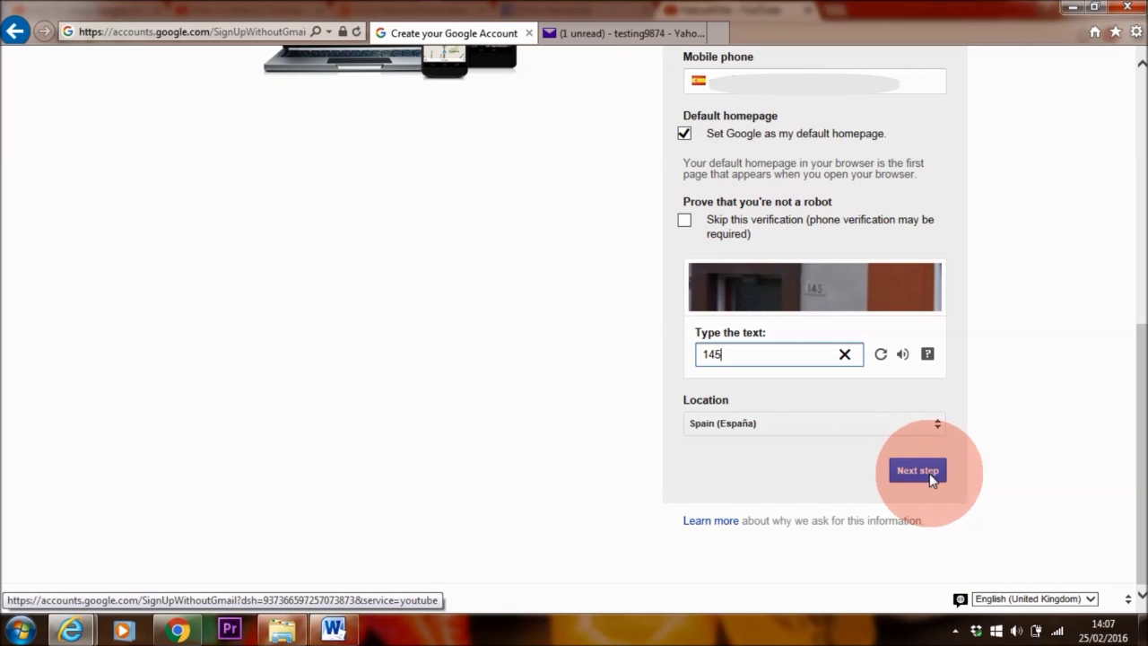
click(926, 471)
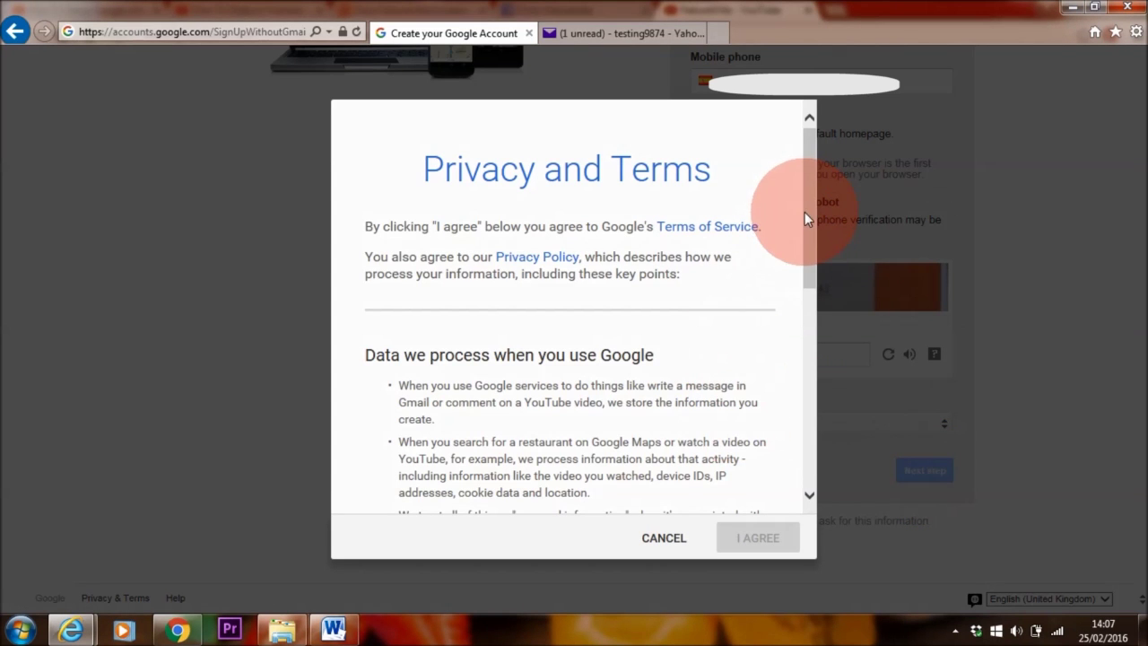
- Scroll through Google's privacy and terms and accept them
scroll(803, 251, down, 1)
drag(802, 263, 809, 432)
click(743, 539)
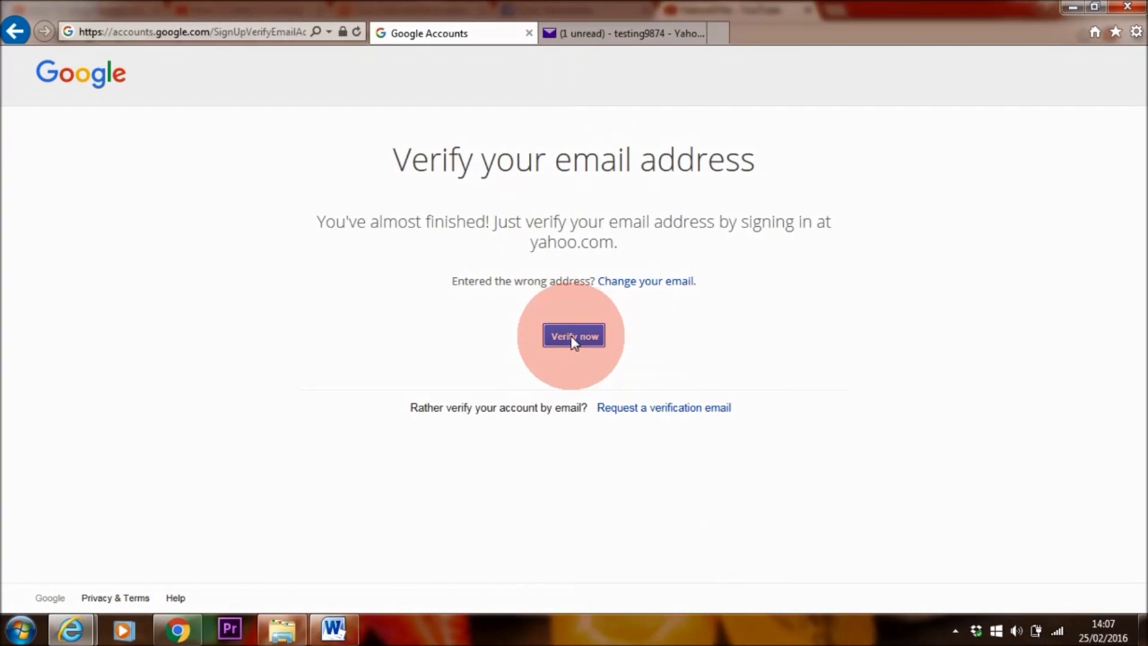
- Verify the email address through Yahoo and return to the AdSense sign-up
click(570, 335)
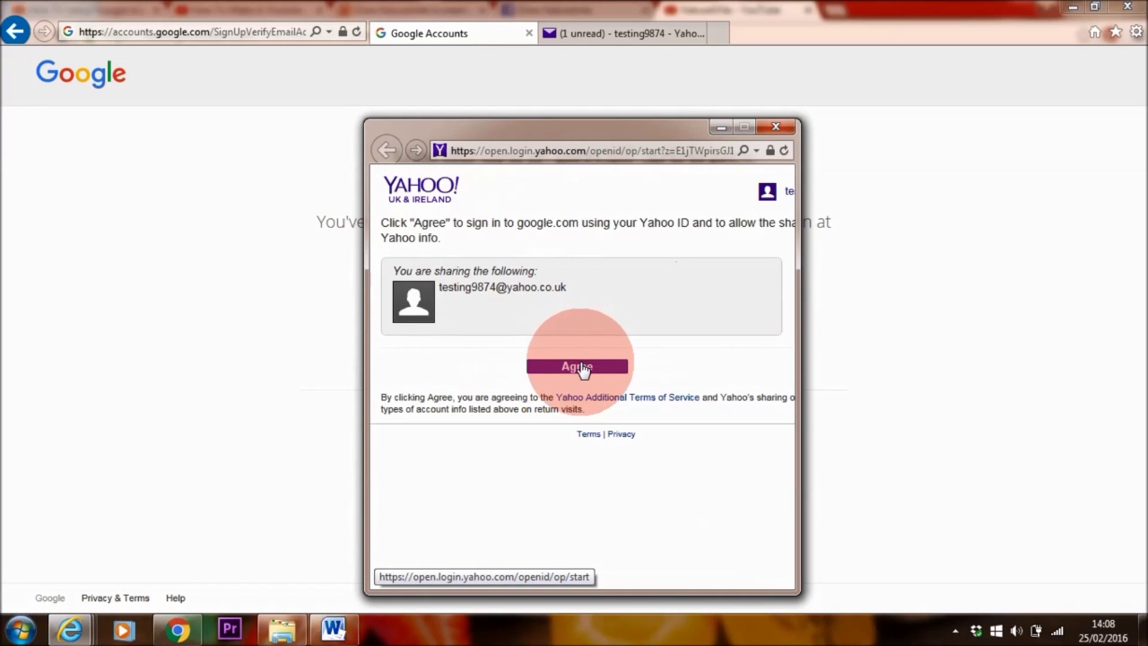
click(578, 366)
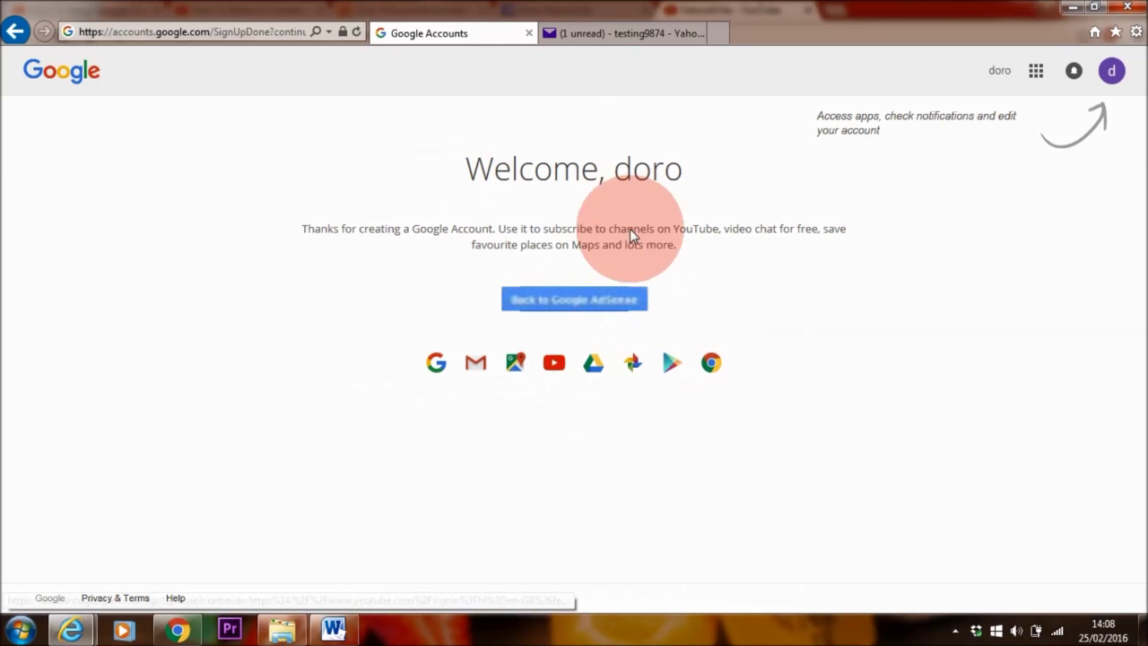
click(598, 299)
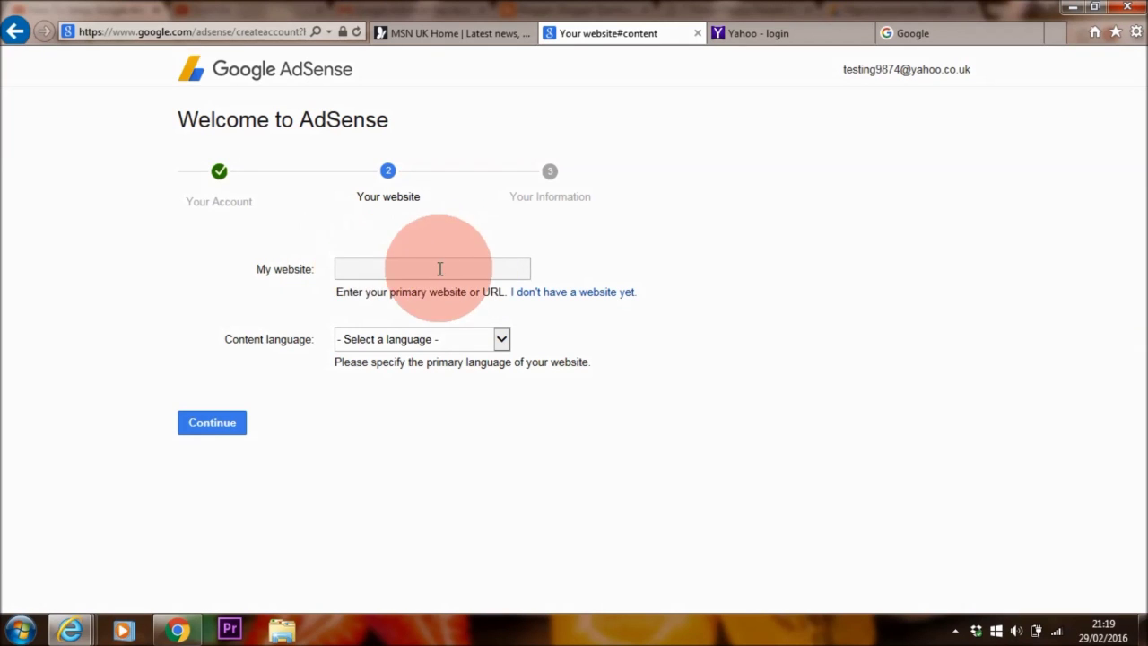
- Enter the website address, set the content language to English, and submit the website step
click(378, 269)
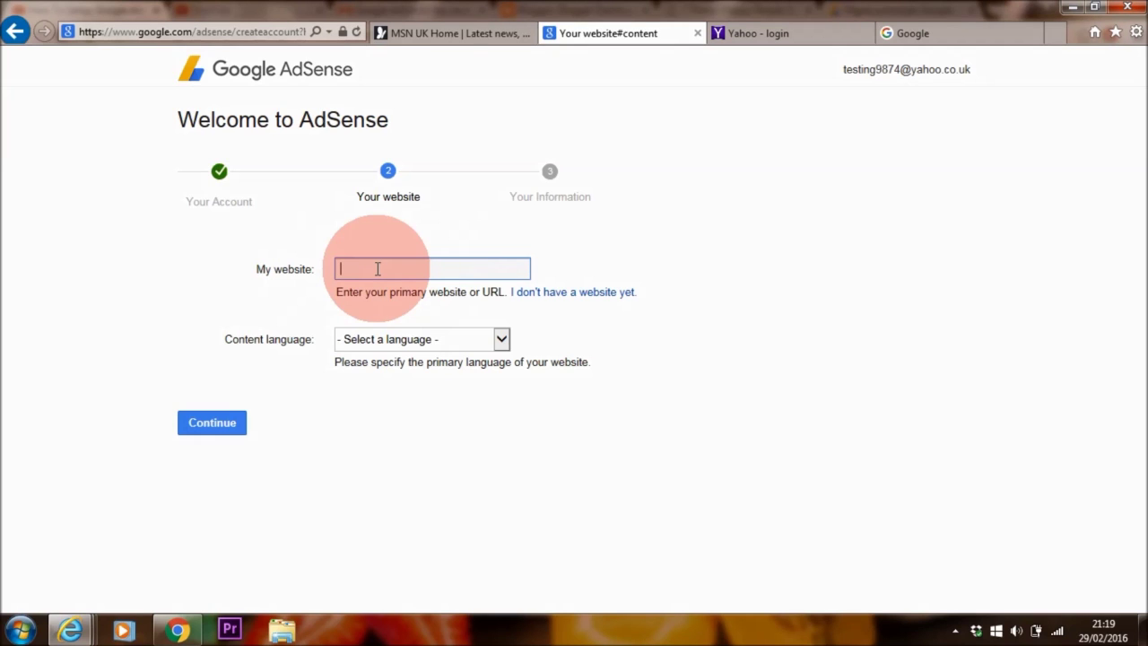
text(www.youtube.com/youtubename)
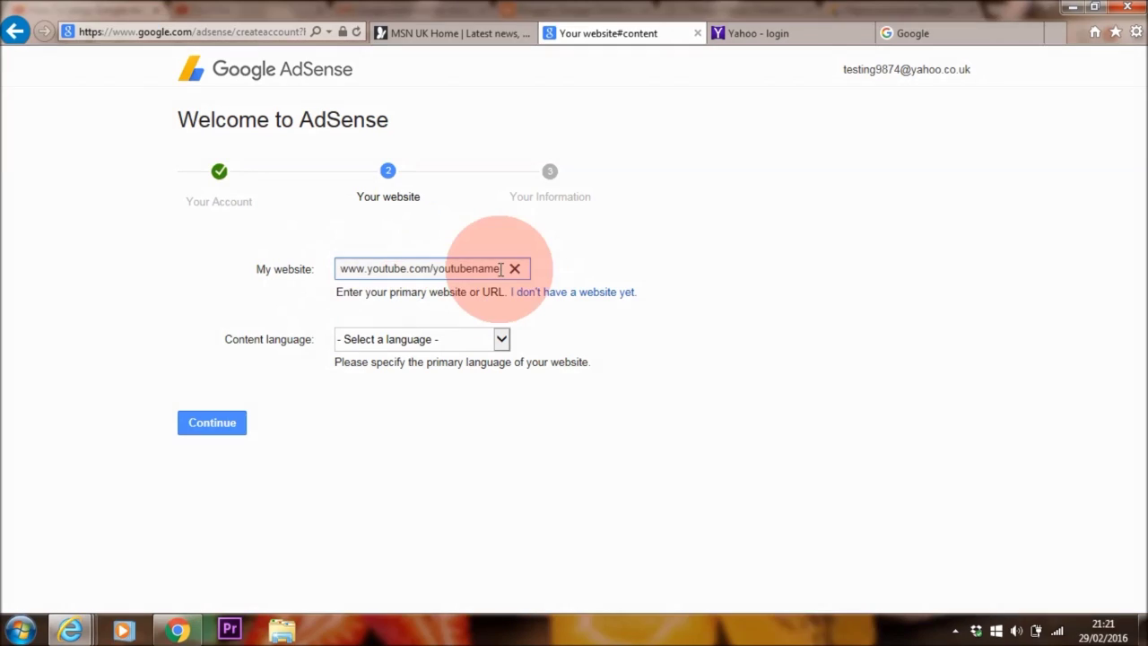
drag(487, 269, 352, 271)
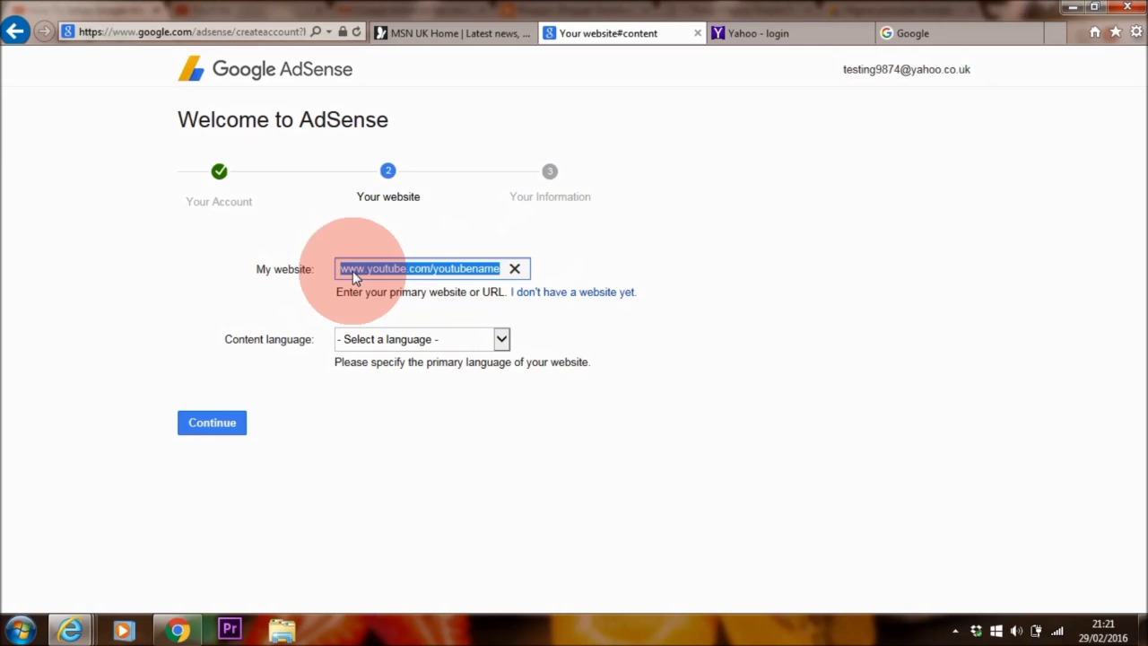
text(www.makemoney.net)
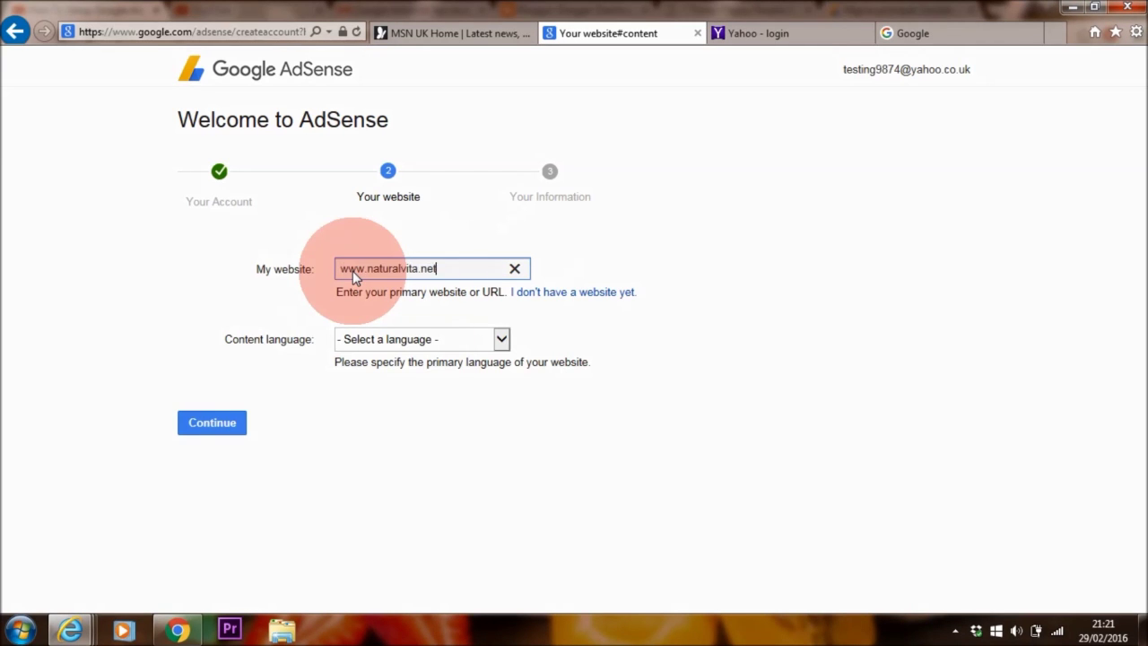
click(502, 339)
scroll(497, 403, down, 2)
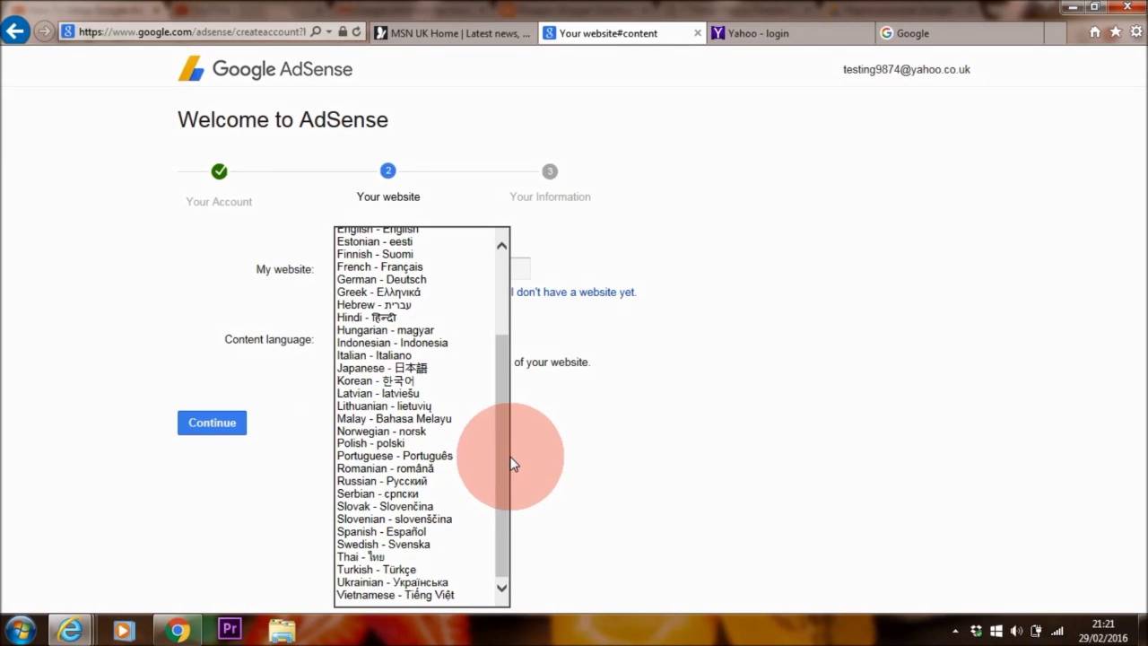
drag(505, 442, 509, 411)
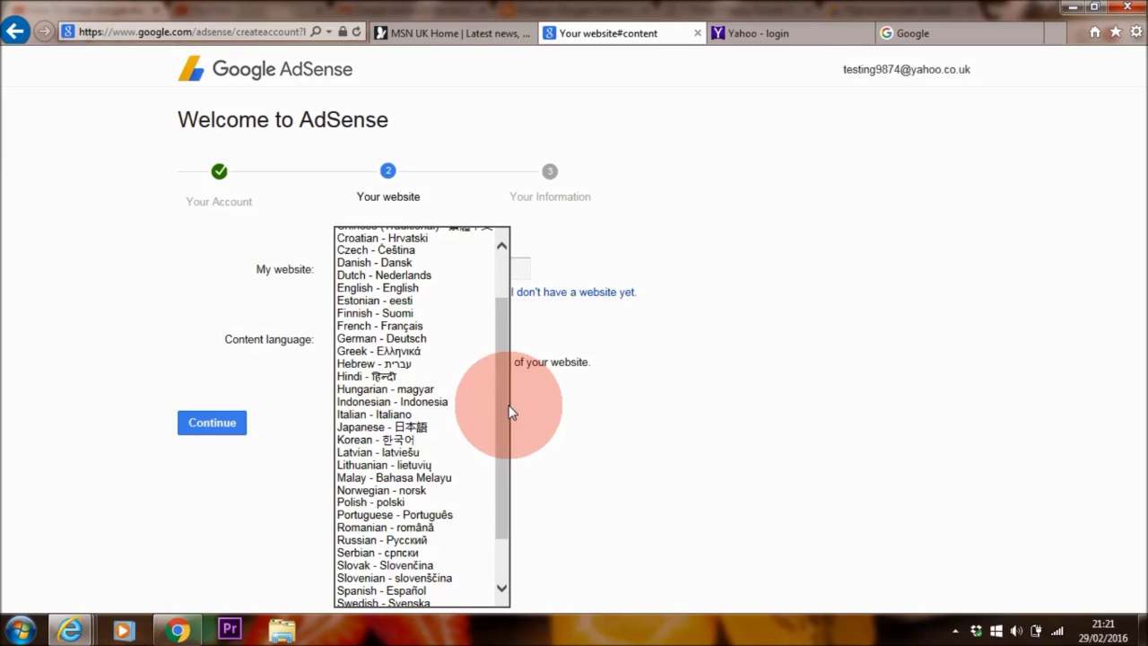
scroll(508, 411, up, 1)
click(440, 321)
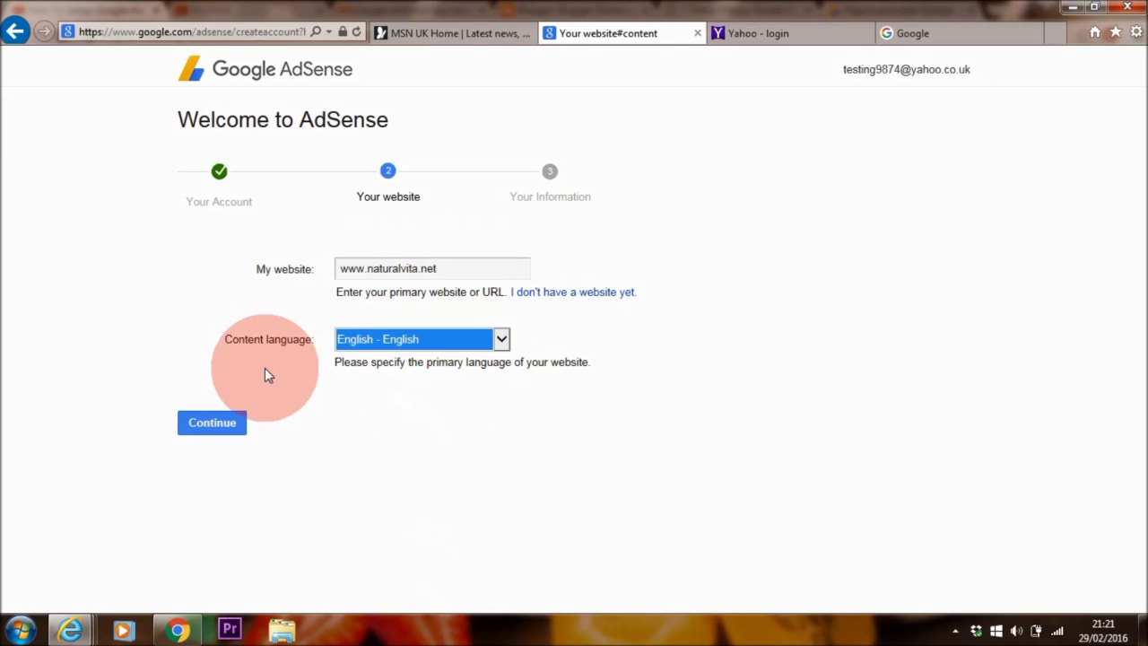
click(211, 422)
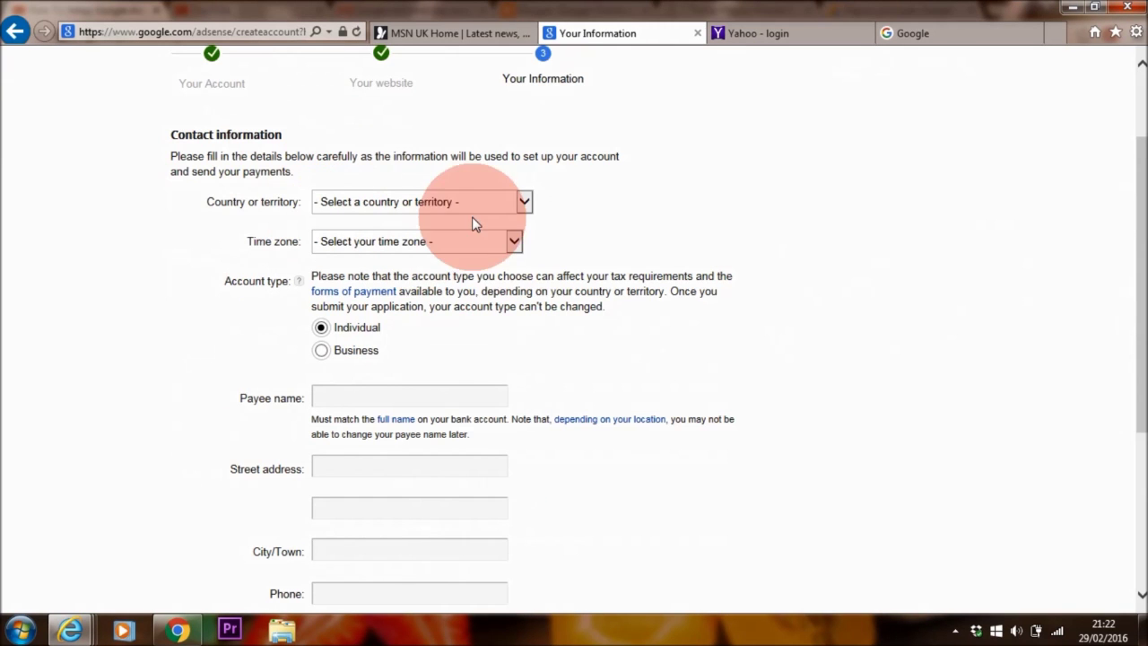
click(526, 202)
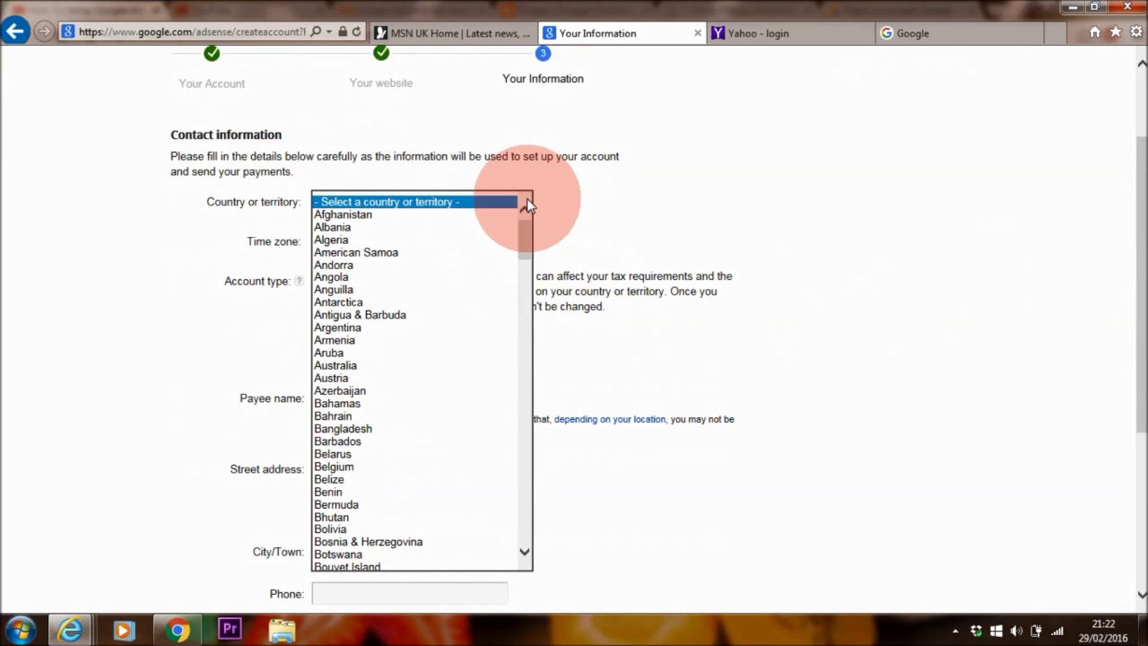
drag(520, 235, 525, 518)
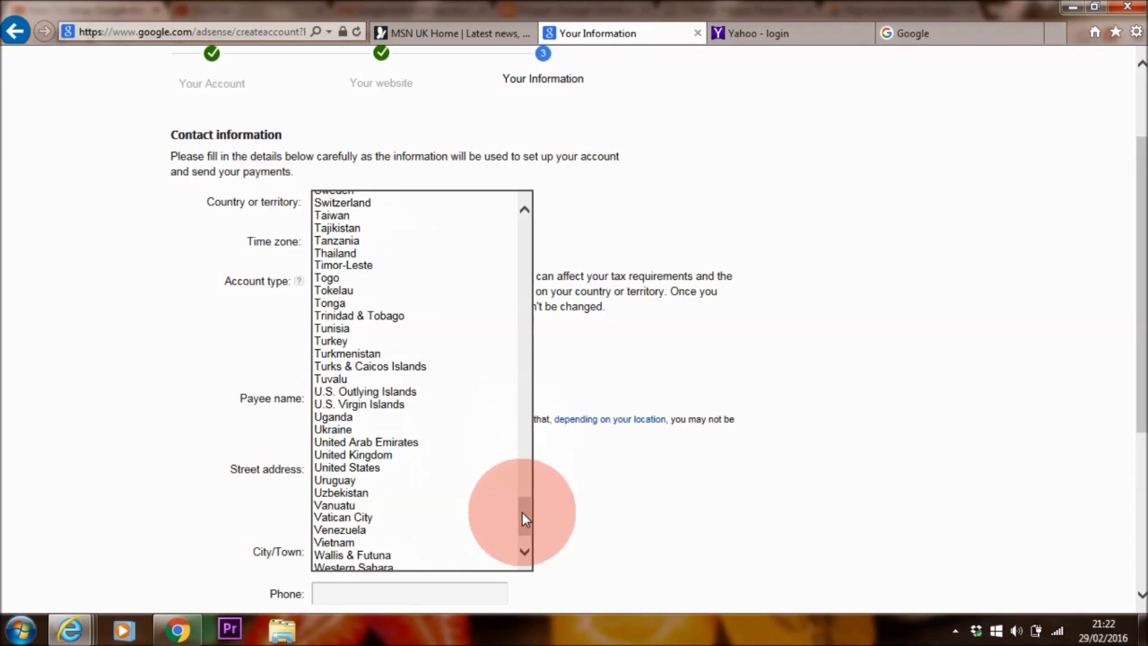
click(401, 455)
scroll(466, 206, down, 1)
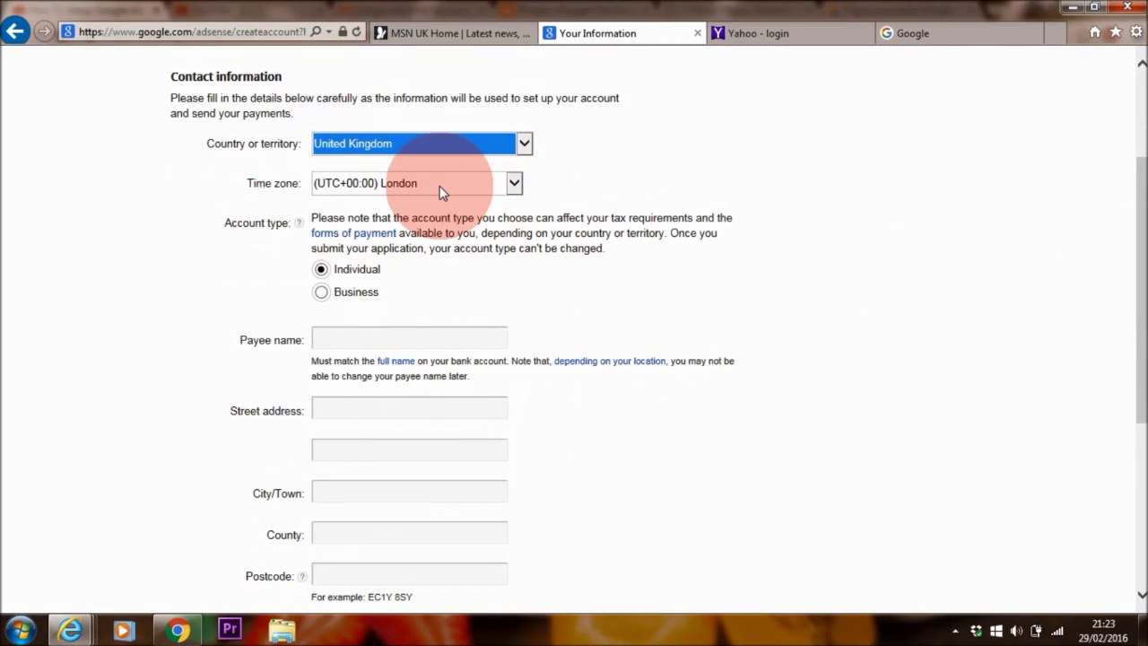
scroll(1132, 269, down, 1)
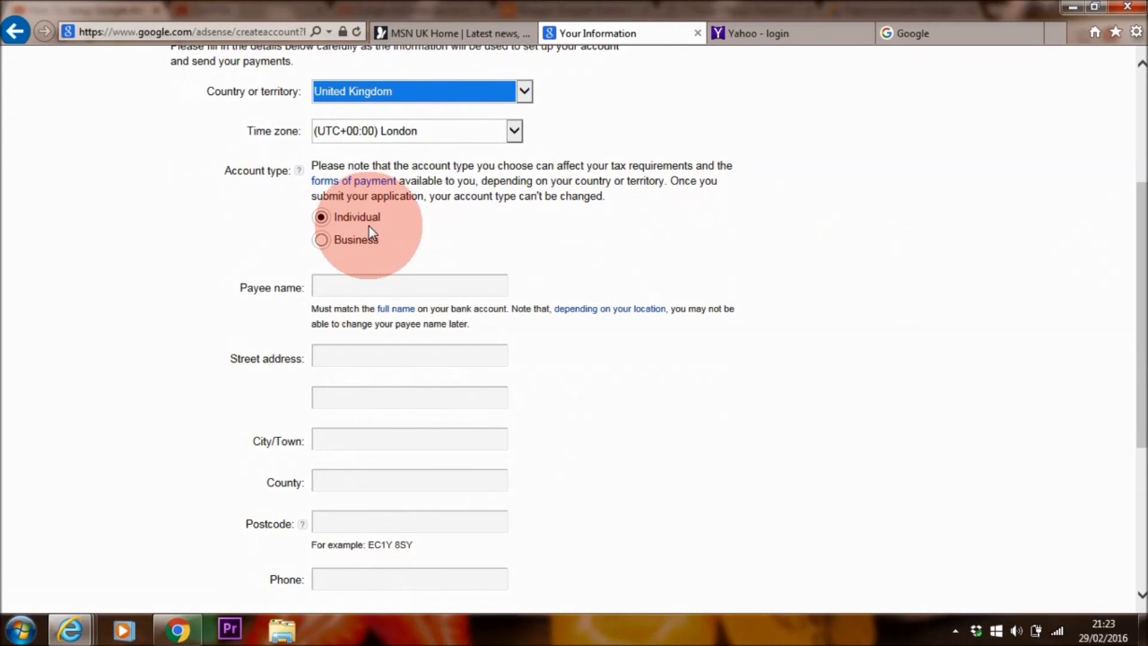
click(318, 284)
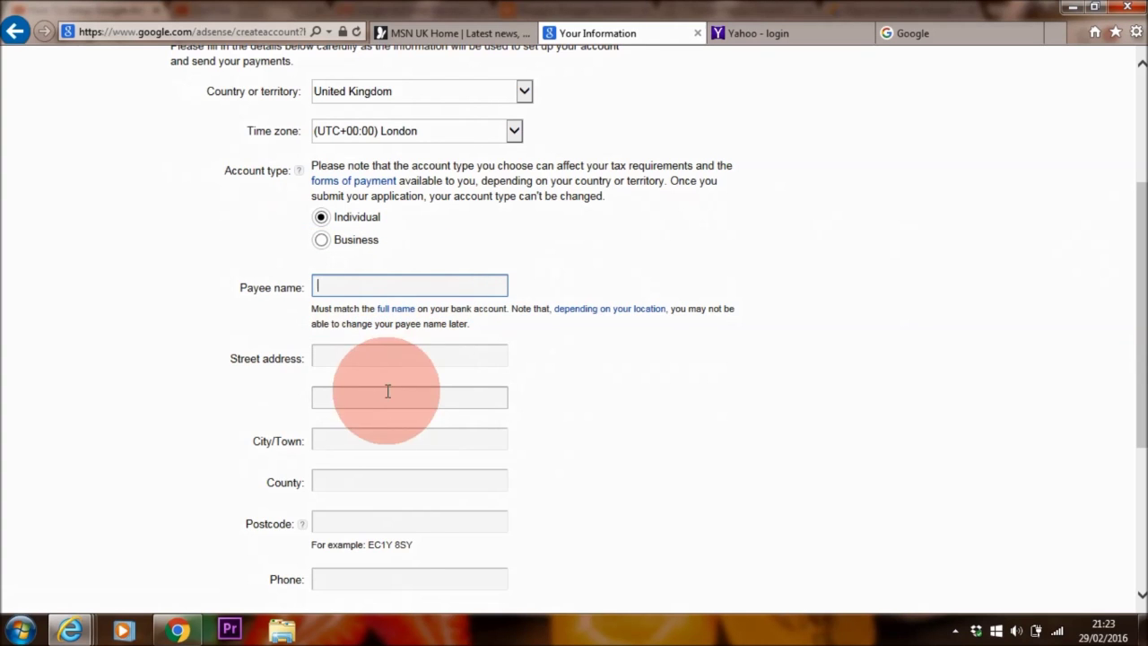
scroll(1120, 385, down, 2)
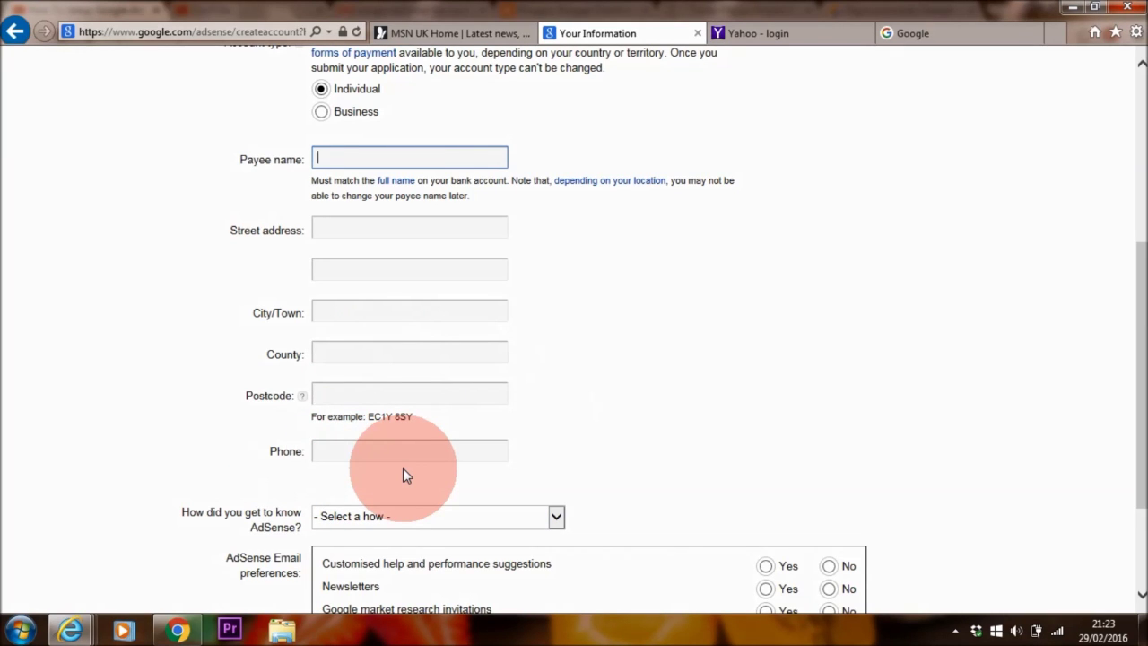
scroll(1131, 489, down, 3)
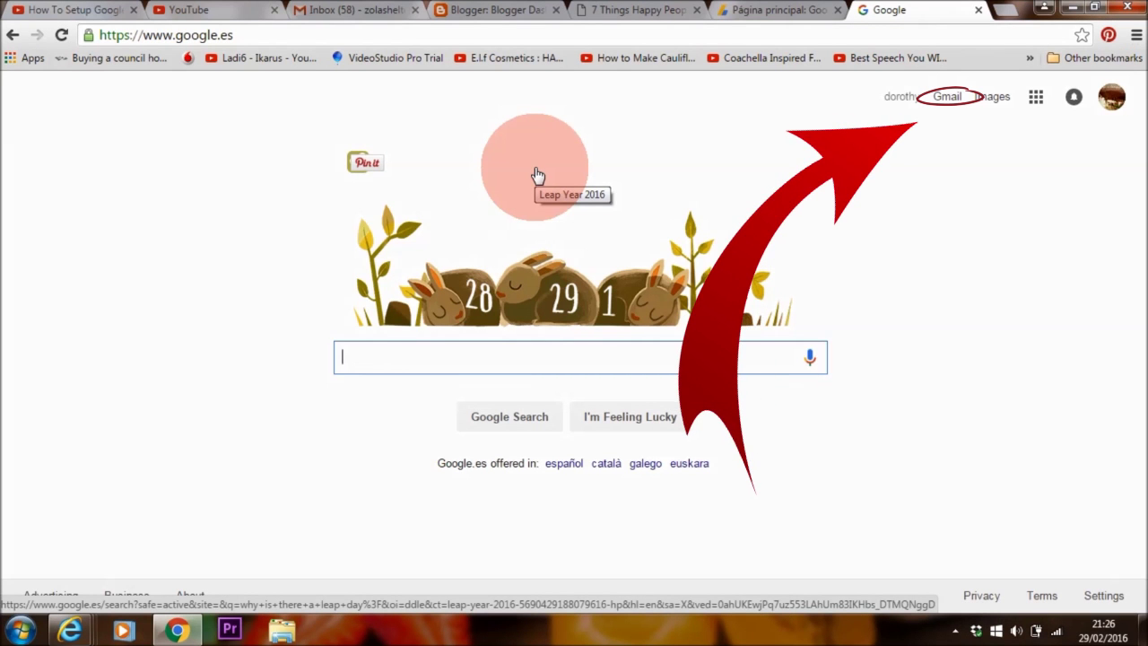
- Open the AdSense application-review email in Gmail and follow its link to AdSense
click(950, 99)
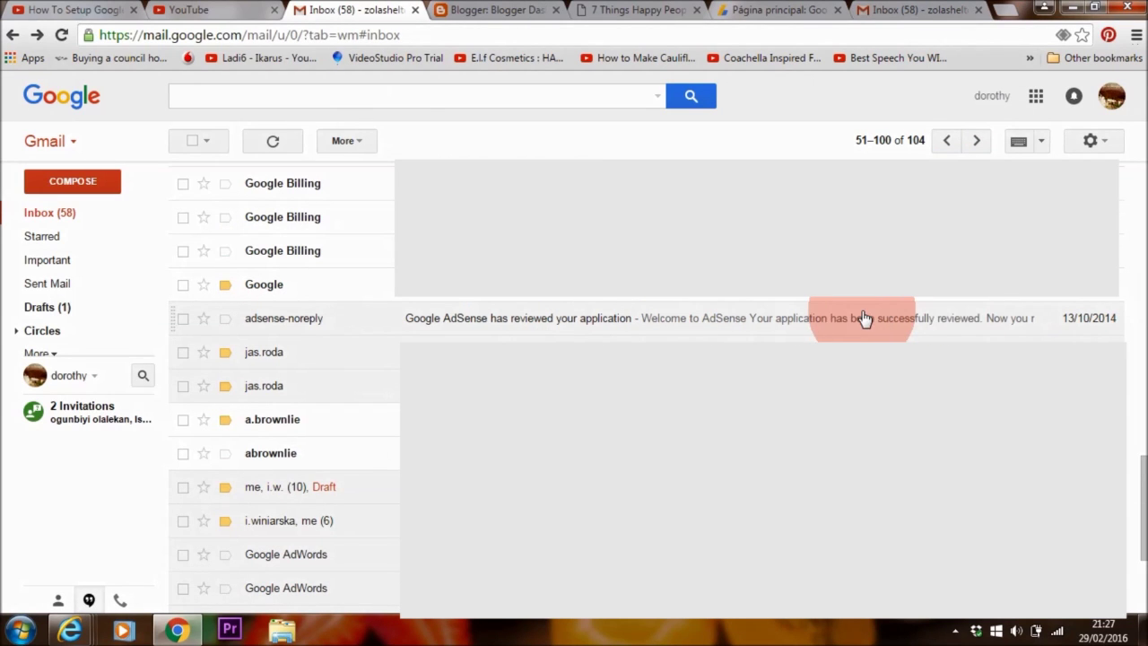
click(705, 323)
scroll(573, 436, down, 2)
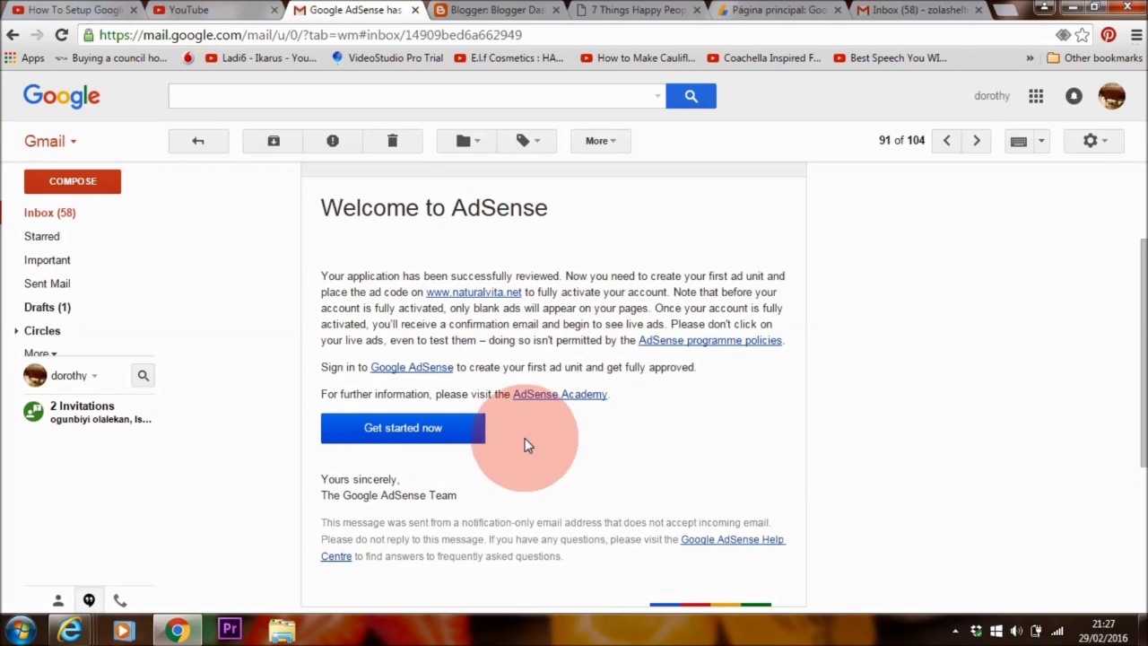
click(431, 429)
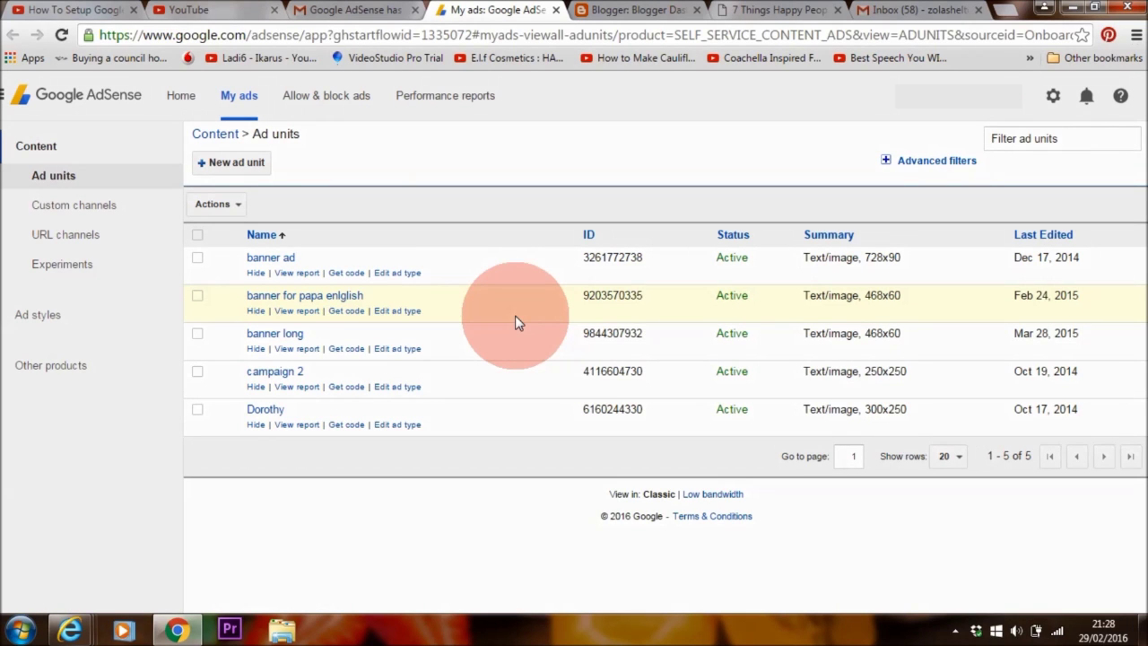
- View the AdSense Home earnings overview, including the £322.80 most recent payment
click(180, 98)
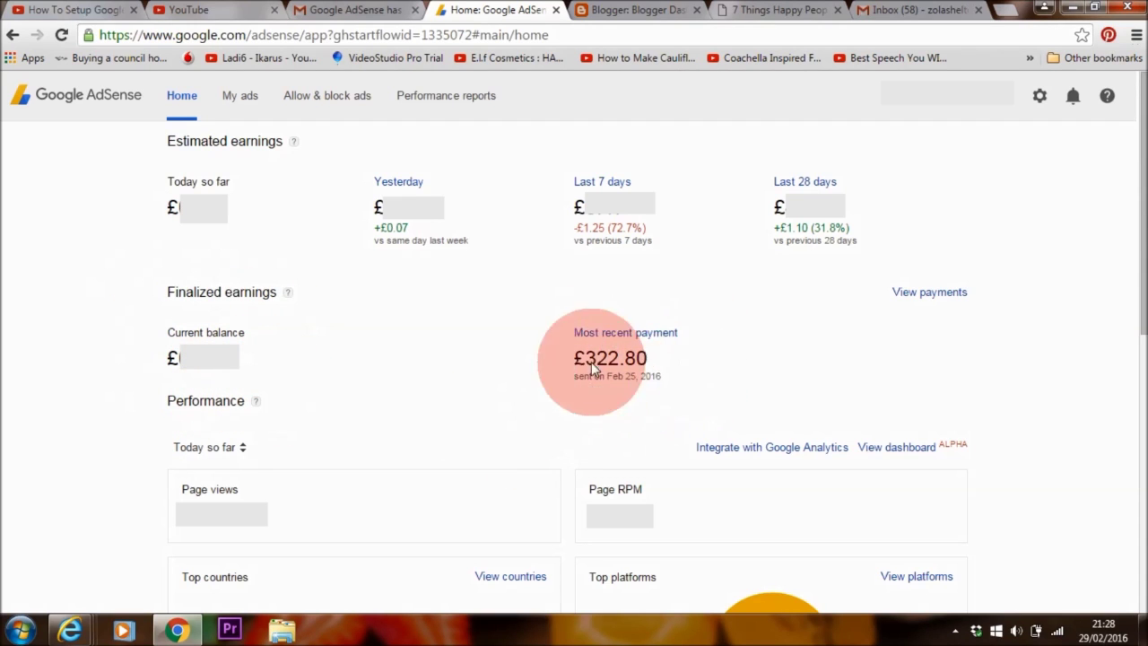
- Look over the gear menu's settings and payments options, then return to the ad units list
click(1040, 99)
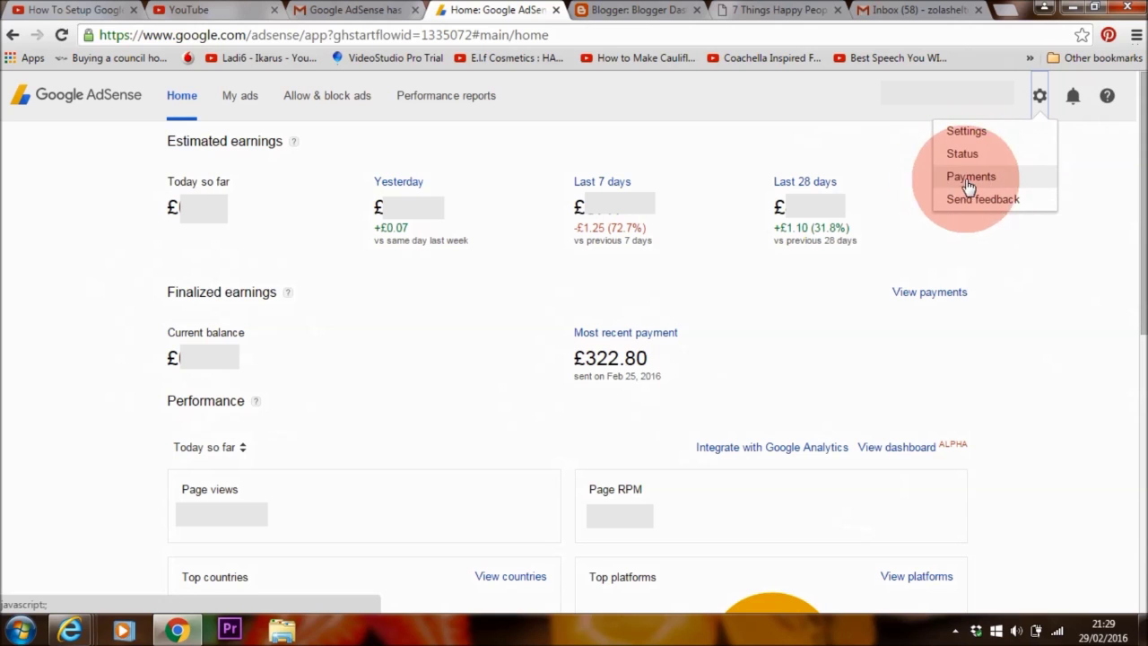
click(249, 102)
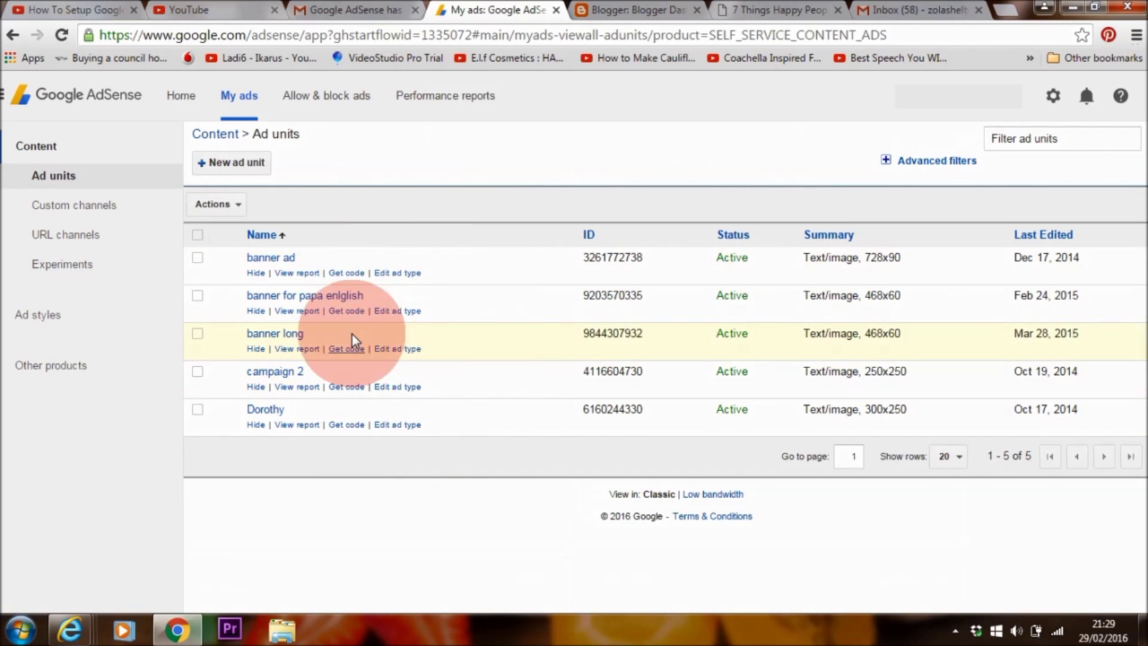
- Start new ad unit 'ad 1' with the 300 x 250 Medium Rectangle size, then view naturalvita.net
click(240, 165)
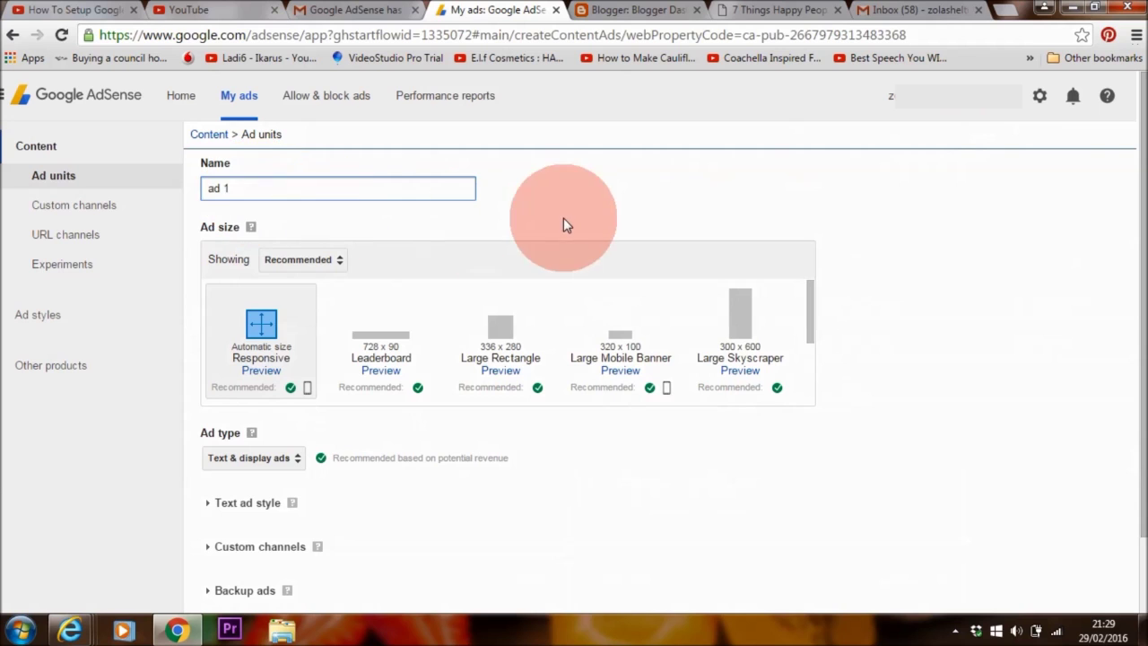
click(303, 259)
click(333, 295)
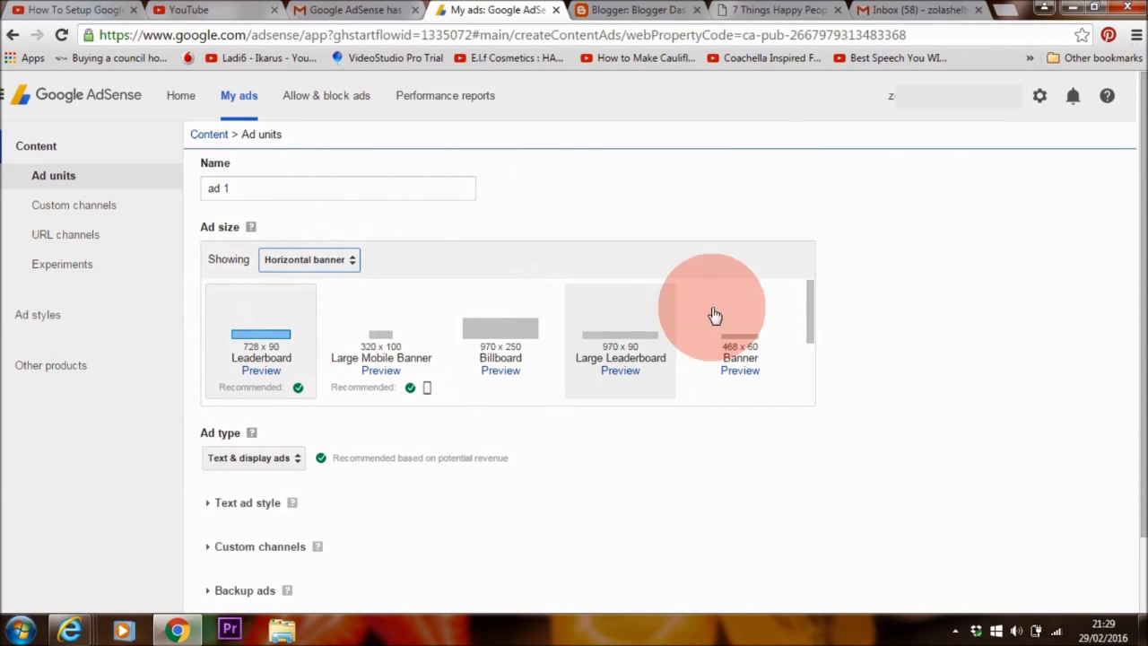
click(341, 264)
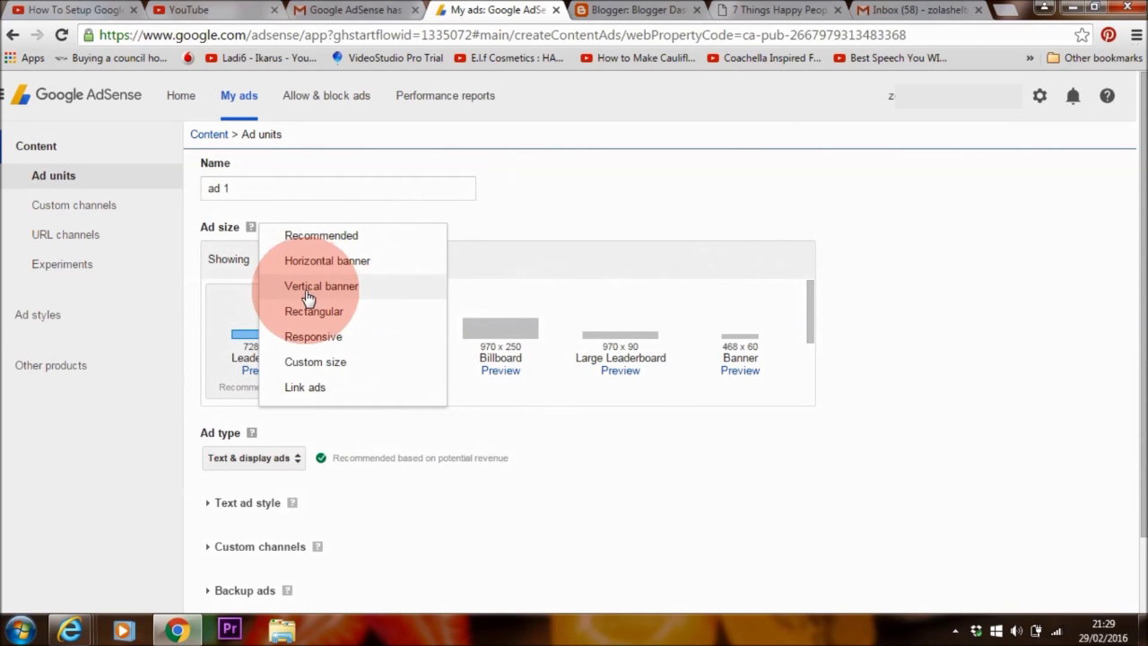
click(310, 285)
click(254, 318)
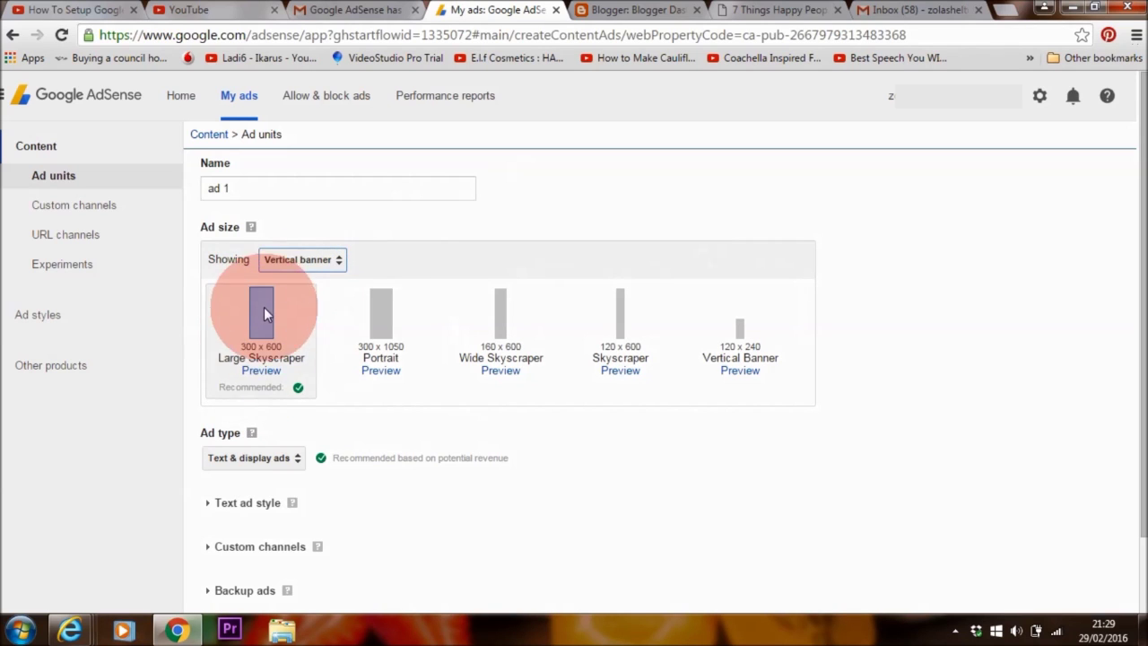
click(319, 262)
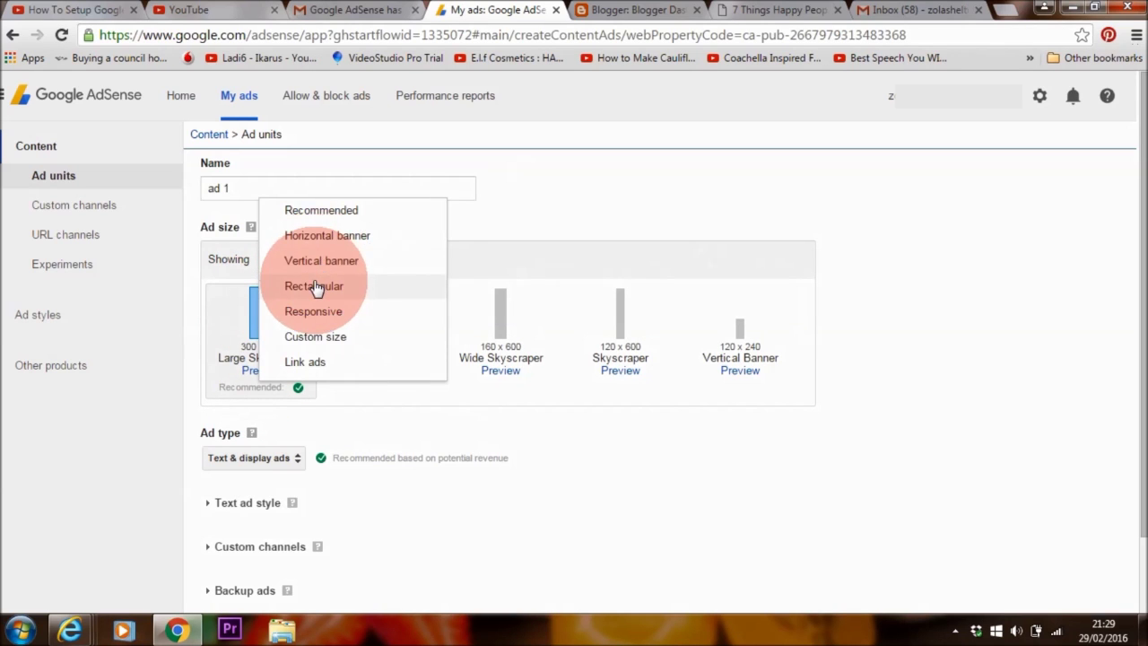
click(315, 286)
click(369, 350)
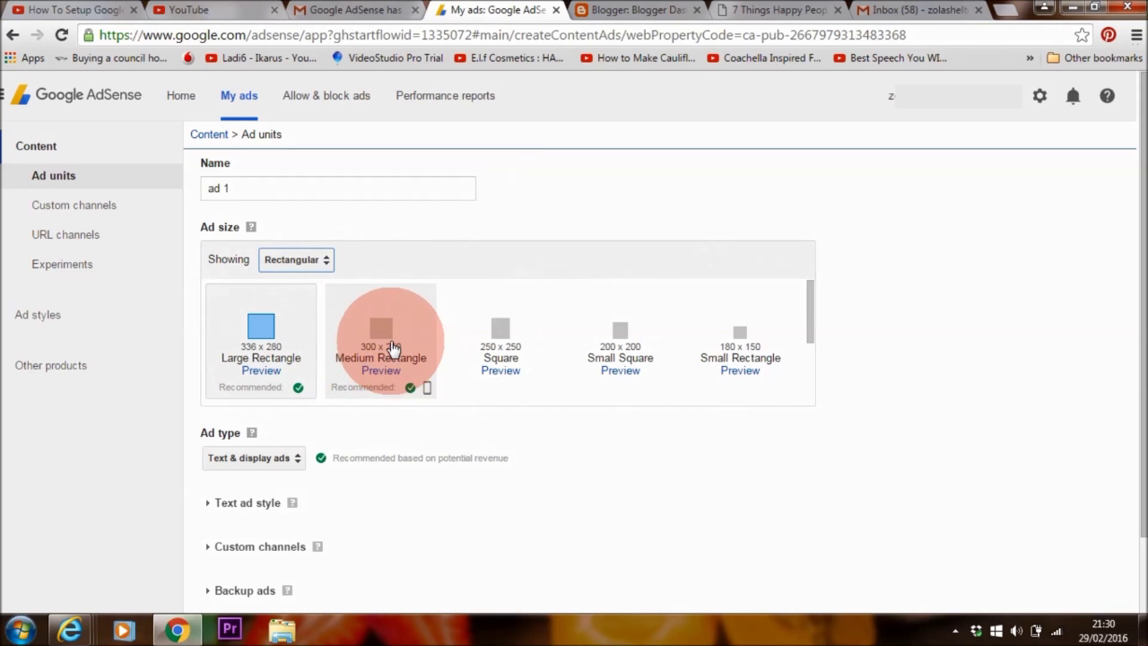
click(772, 9)
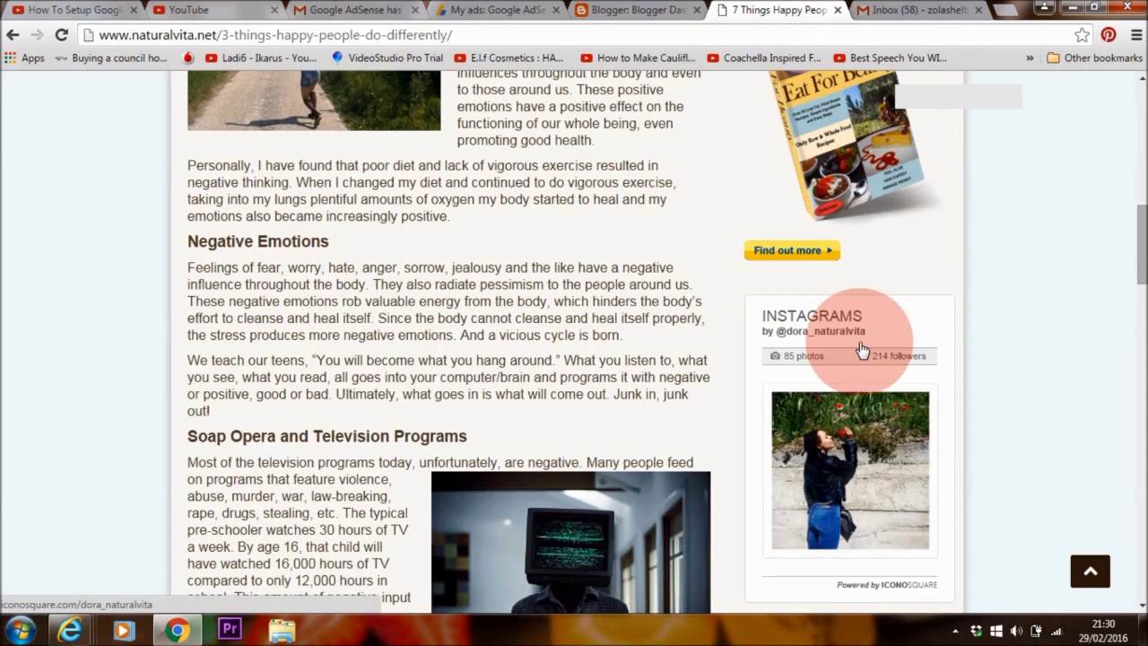
- Check the sidebar ad, then switch ad 1 to the 300 x 600 Large Skyscraper vertical banner
scroll(1132, 343, down, 11)
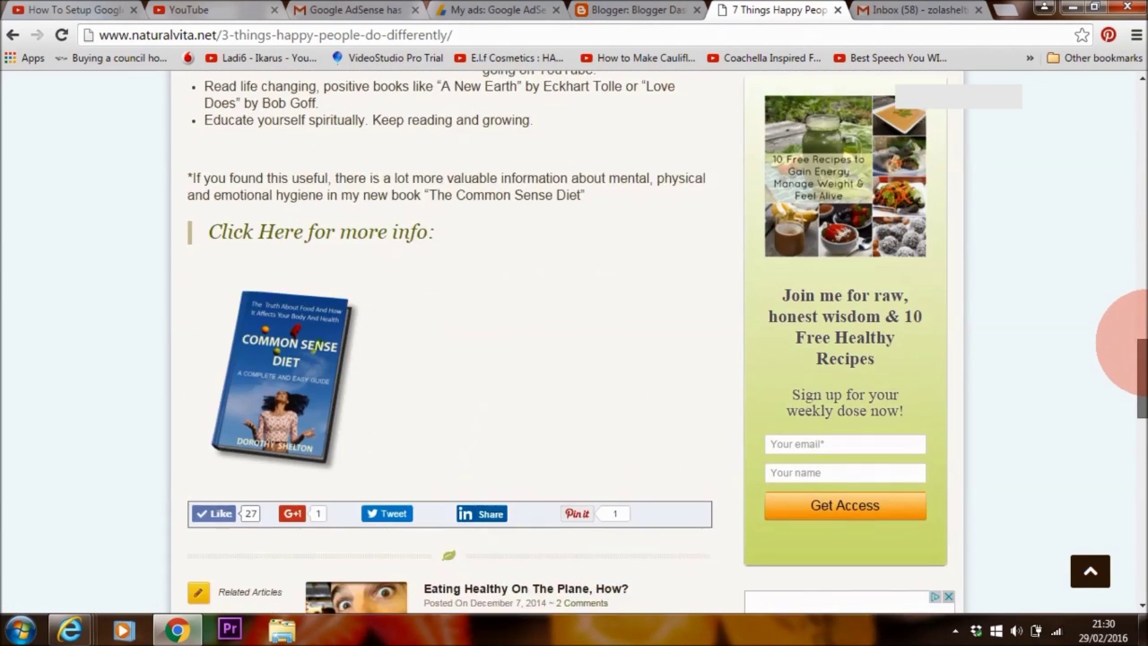
scroll(1131, 342, down, 5)
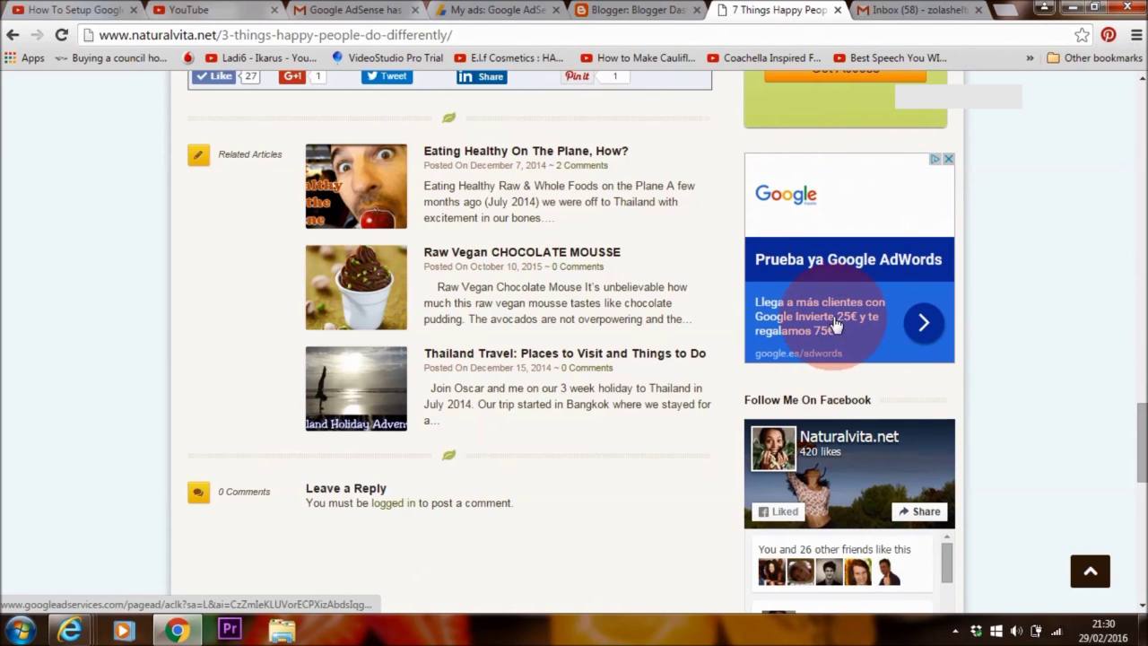
click(492, 11)
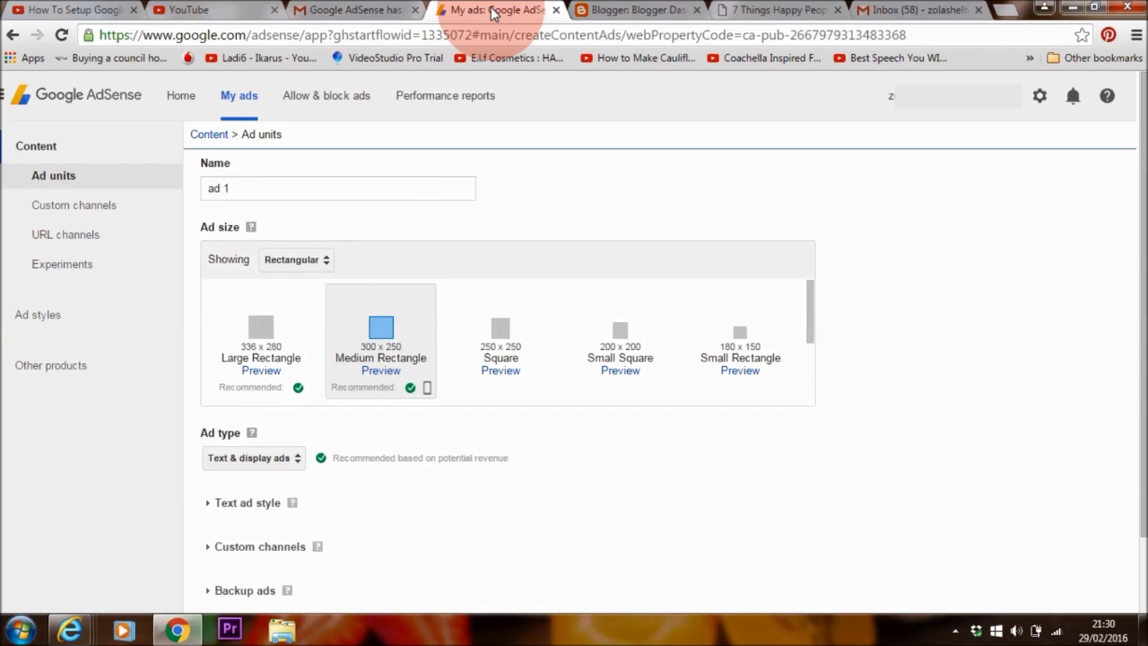
click(296, 259)
click(305, 289)
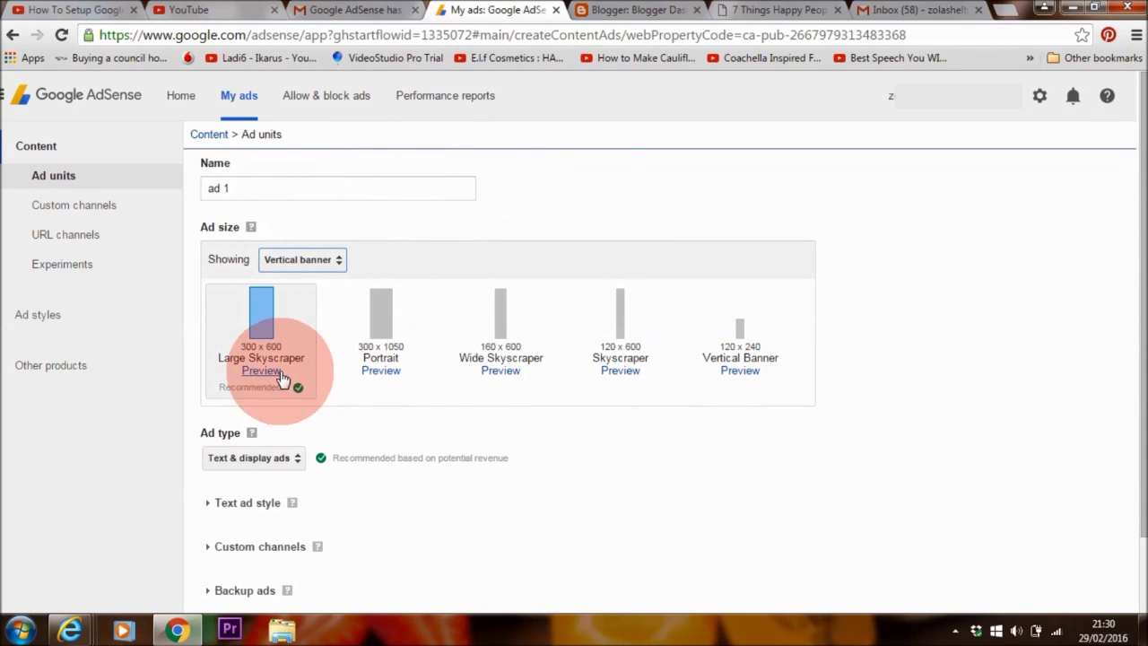
click(777, 10)
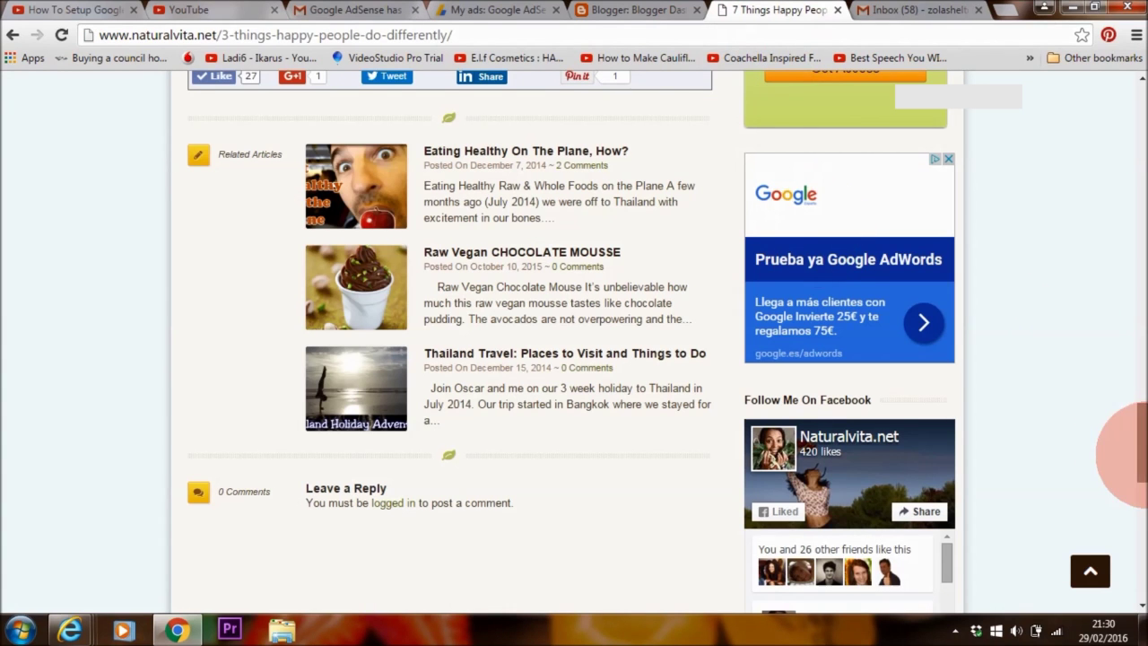
drag(1141, 444, 1142, 484)
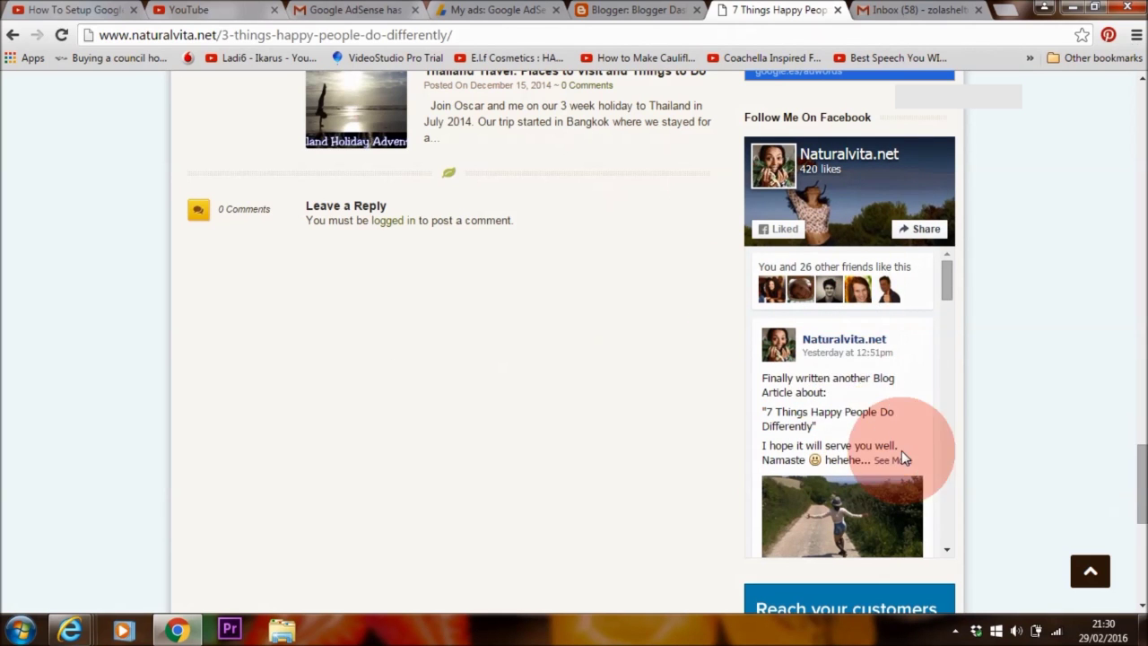
- Switch ad 1 back to the 300 x 250 Medium Rectangle size
click(518, 12)
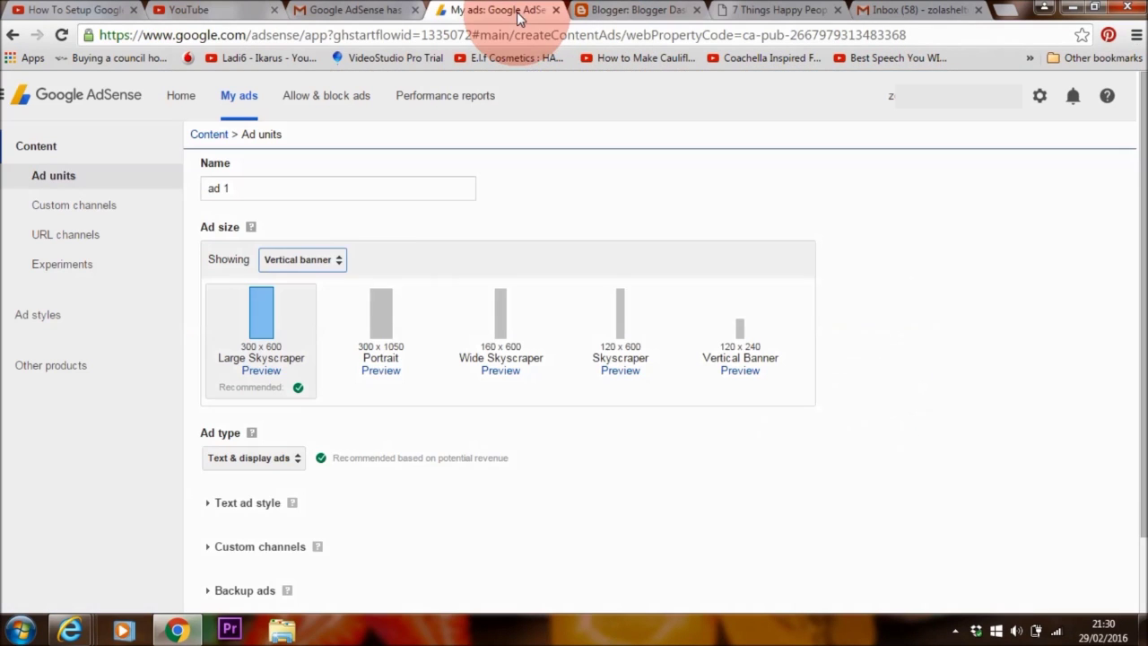
click(334, 262)
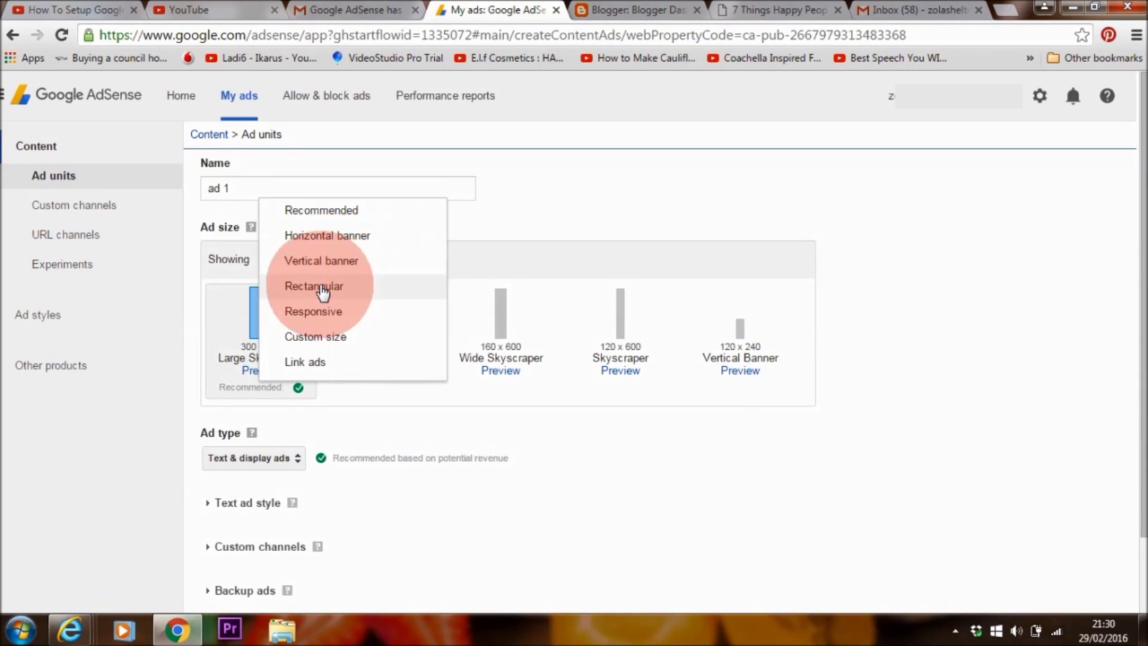
click(321, 287)
click(380, 346)
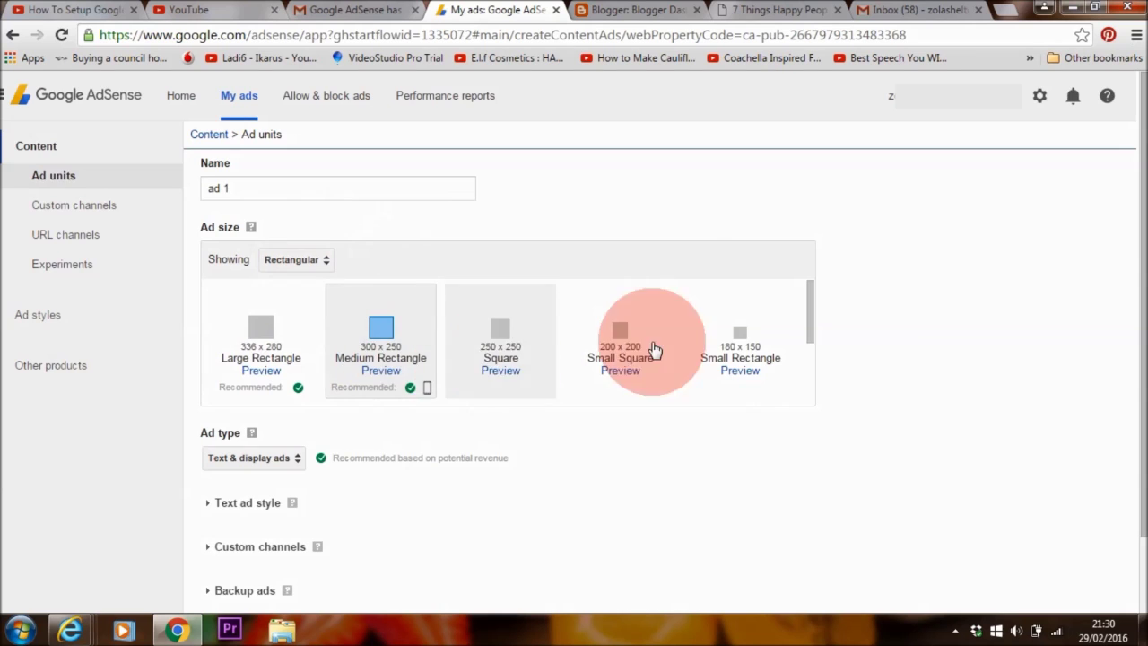
scroll(358, 358, down, 1)
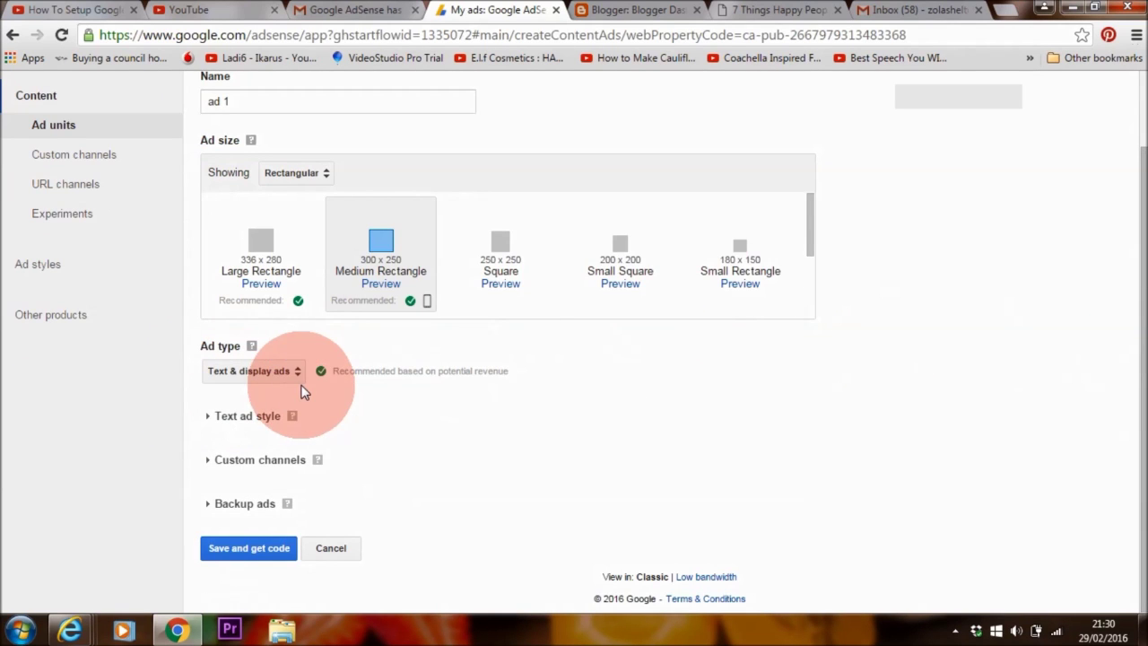
- Compare against the site's sidebar ad, then expand the text ad style options
key(ctrl+Tab)
key(ctrl+Tab)
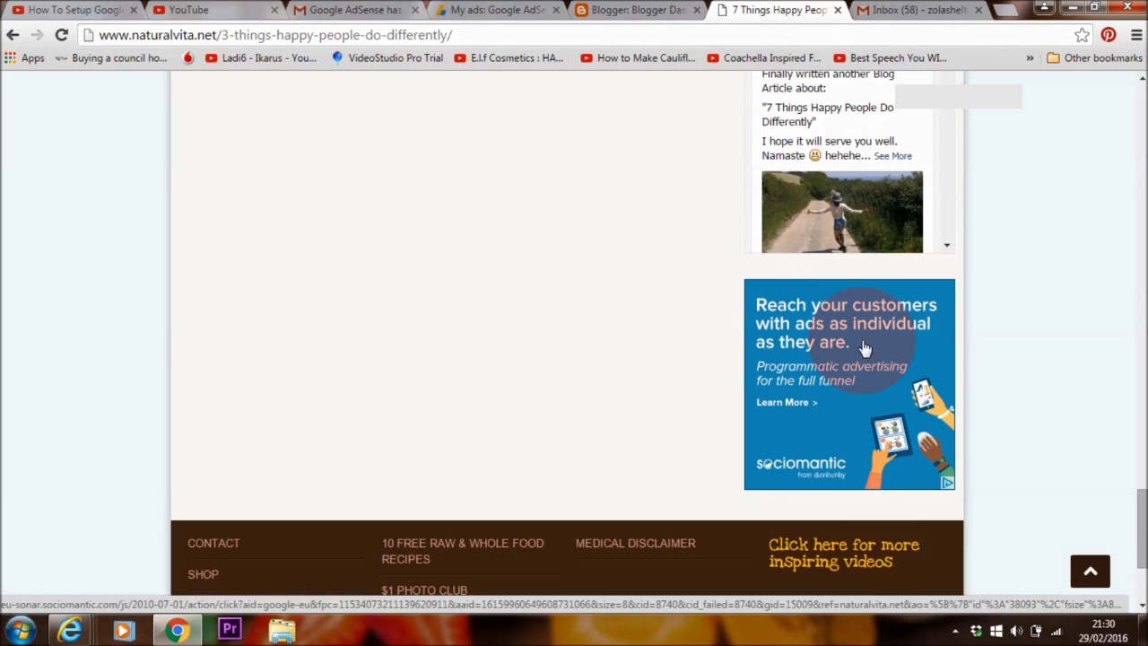
click(485, 11)
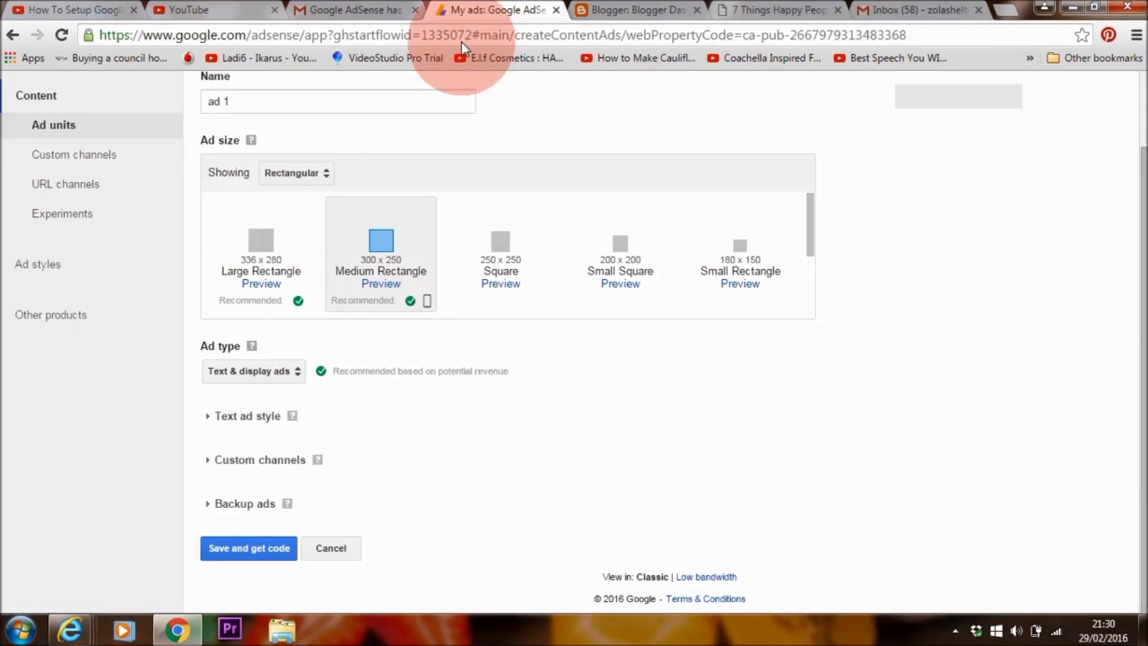
click(273, 428)
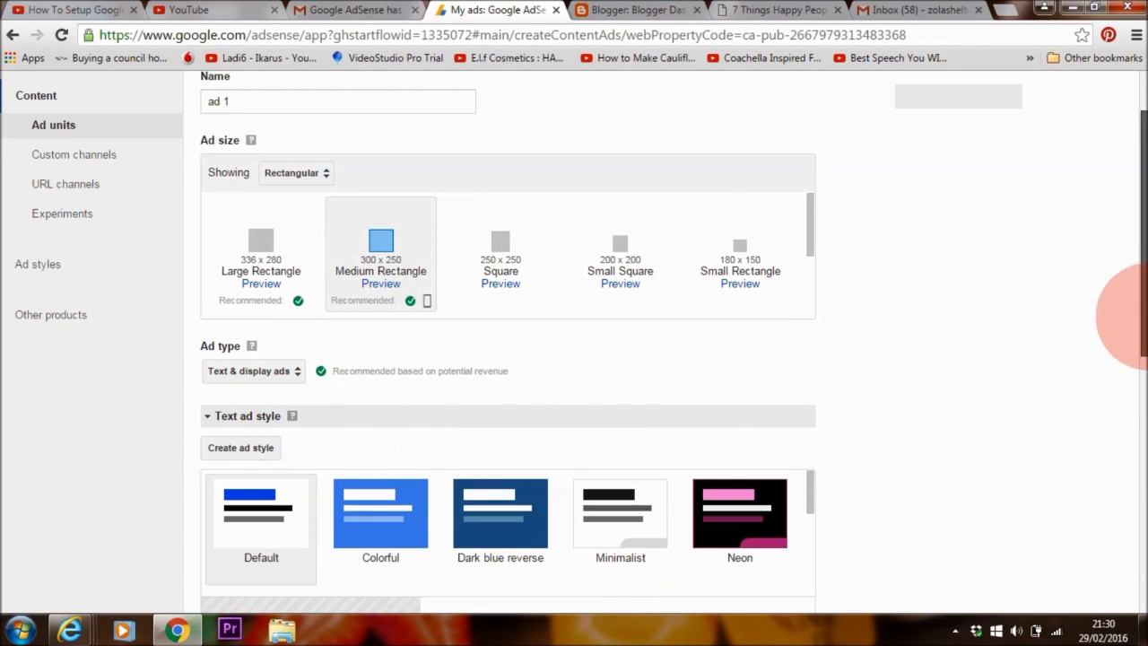
- Make an editable copy of the Minimalist style and set its border colour to 804000
scroll(1131, 314, down, 3)
click(631, 235)
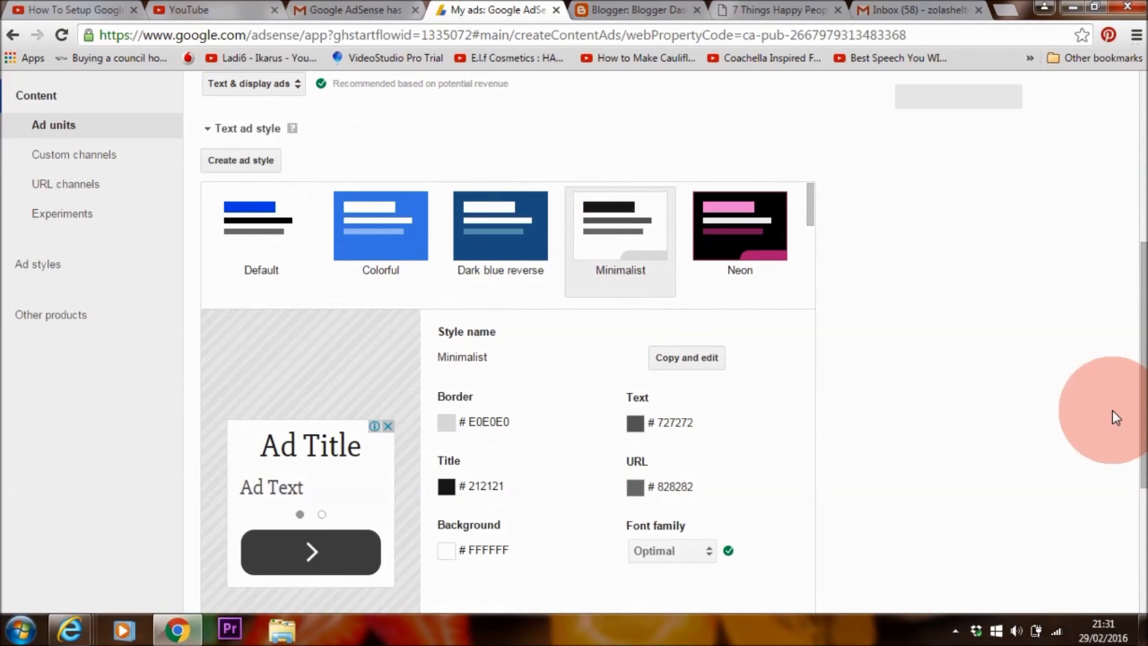
scroll(1114, 417, down, 1)
click(695, 270)
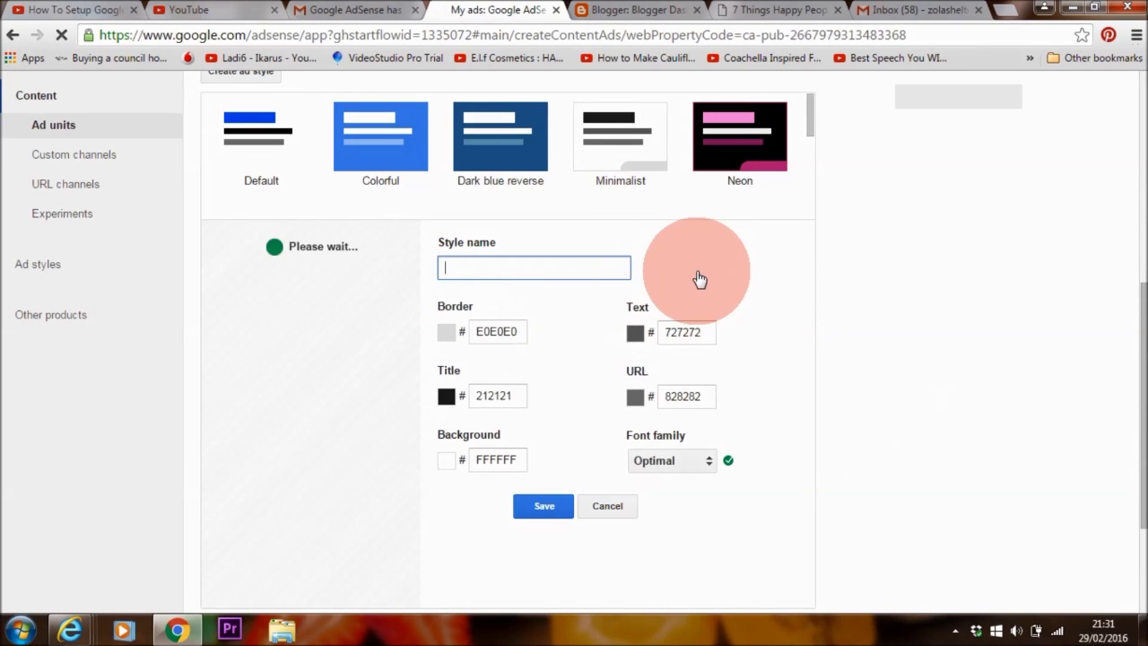
click(496, 331)
click(505, 361)
click(640, 338)
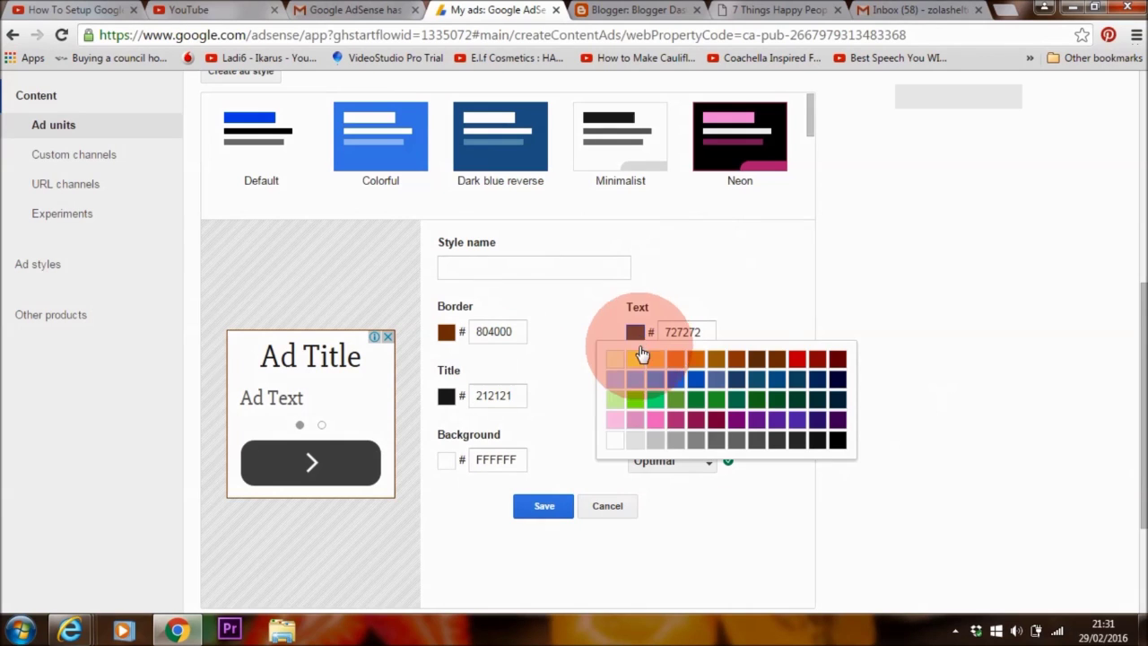
click(735, 337)
- Set the title colour to dark purple 400058, save the style as ad1, and save the unit
click(470, 392)
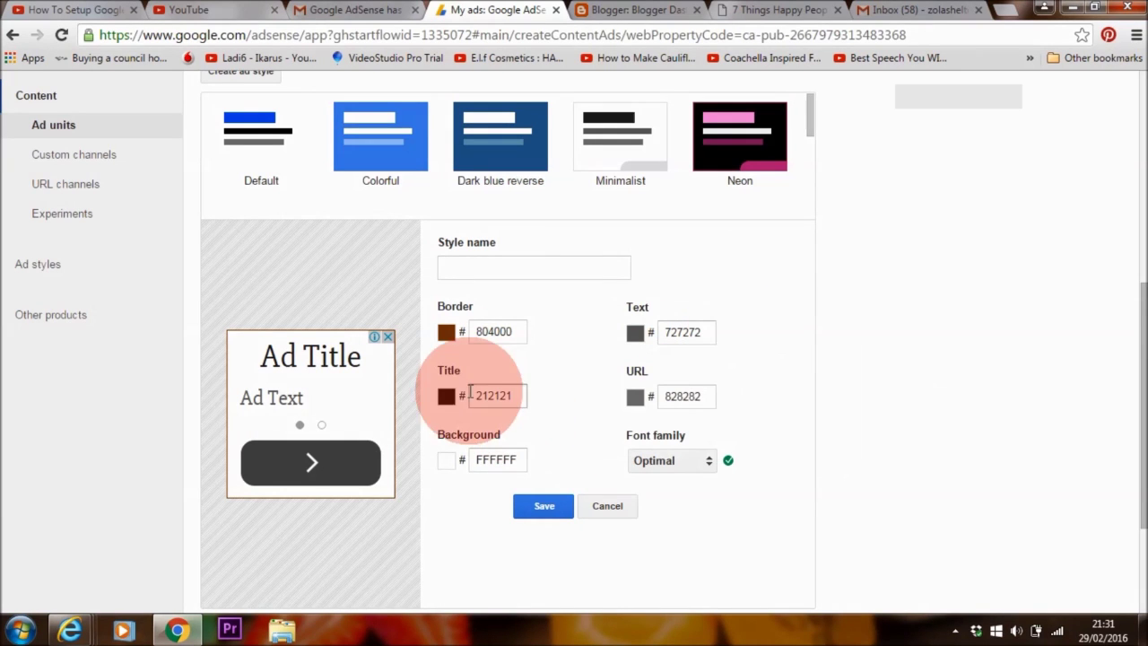
click(445, 395)
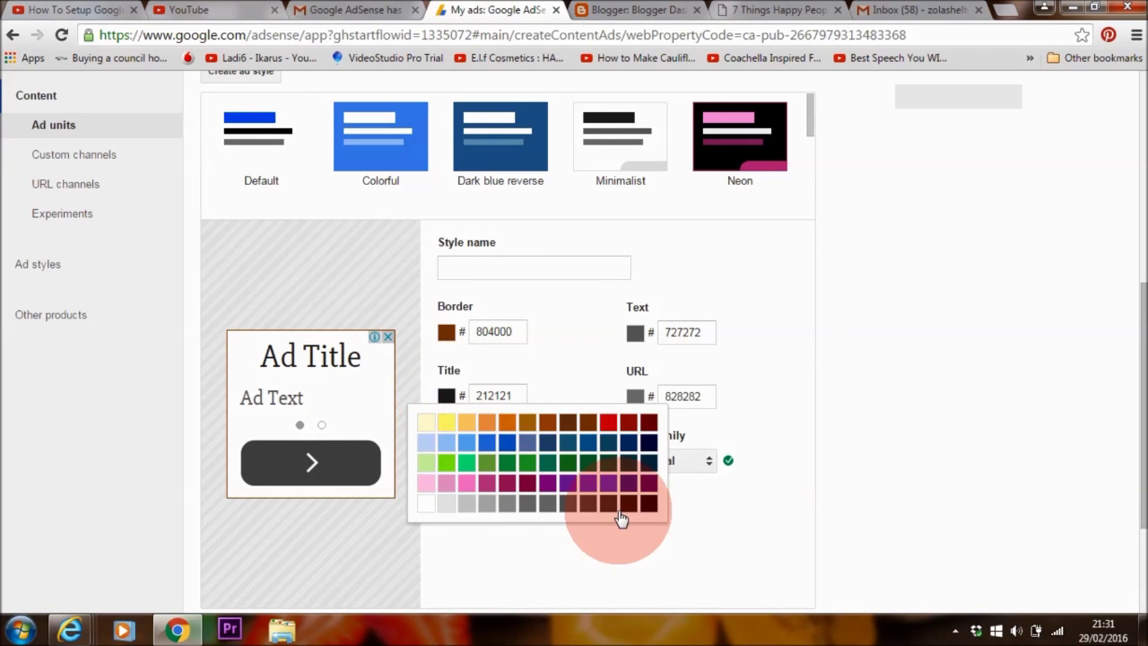
click(649, 484)
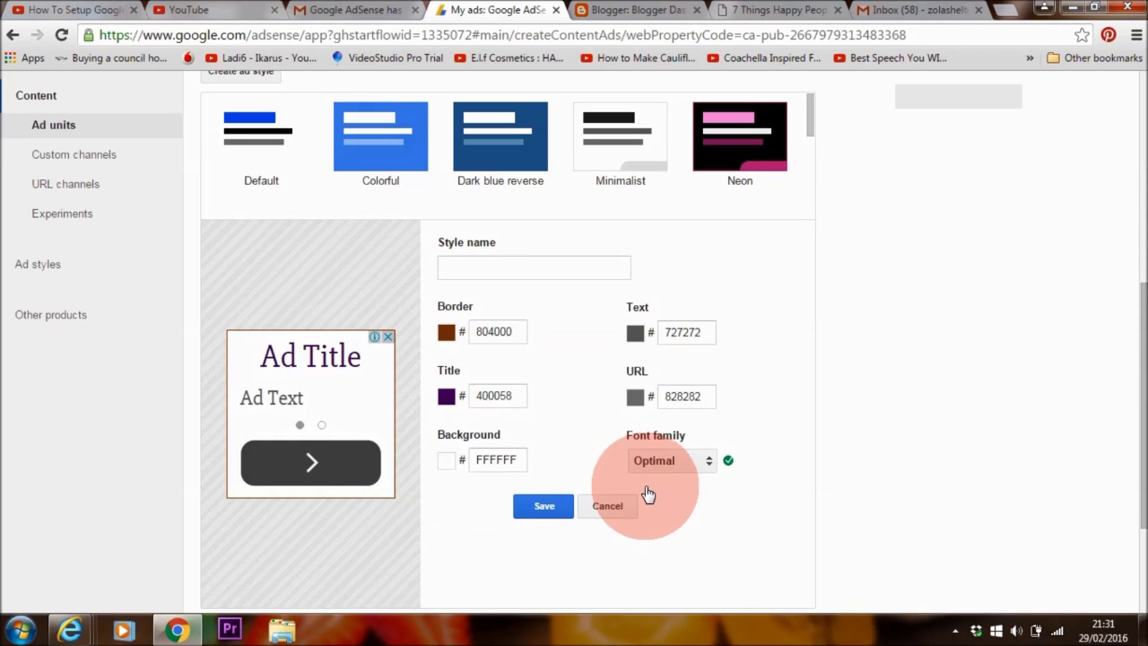
click(552, 515)
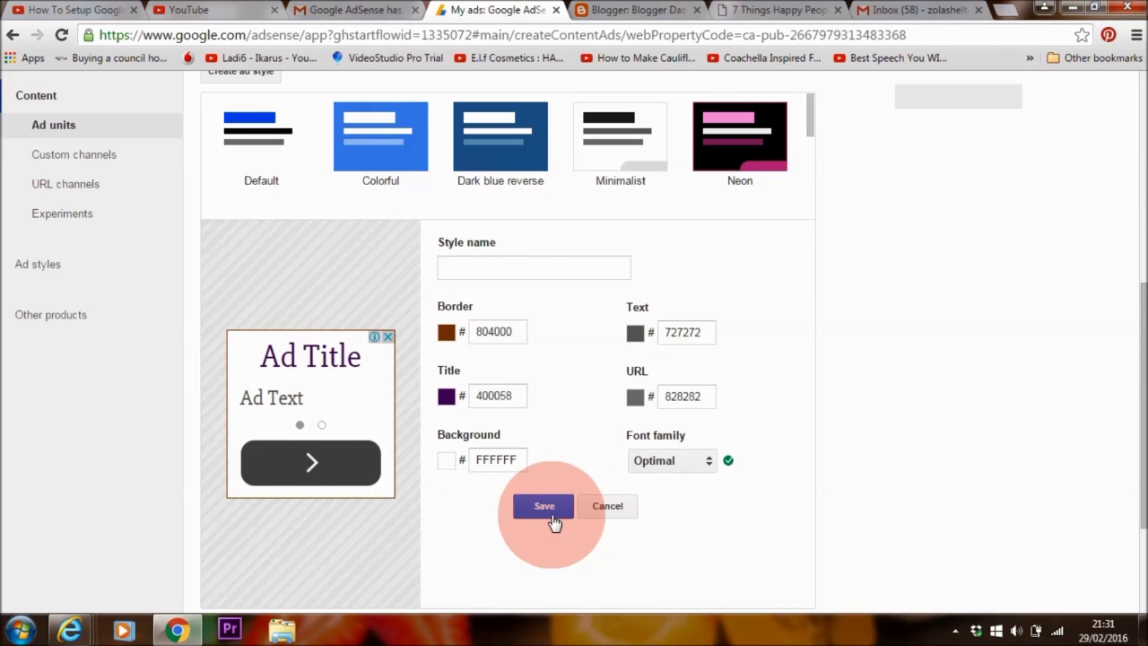
click(679, 458)
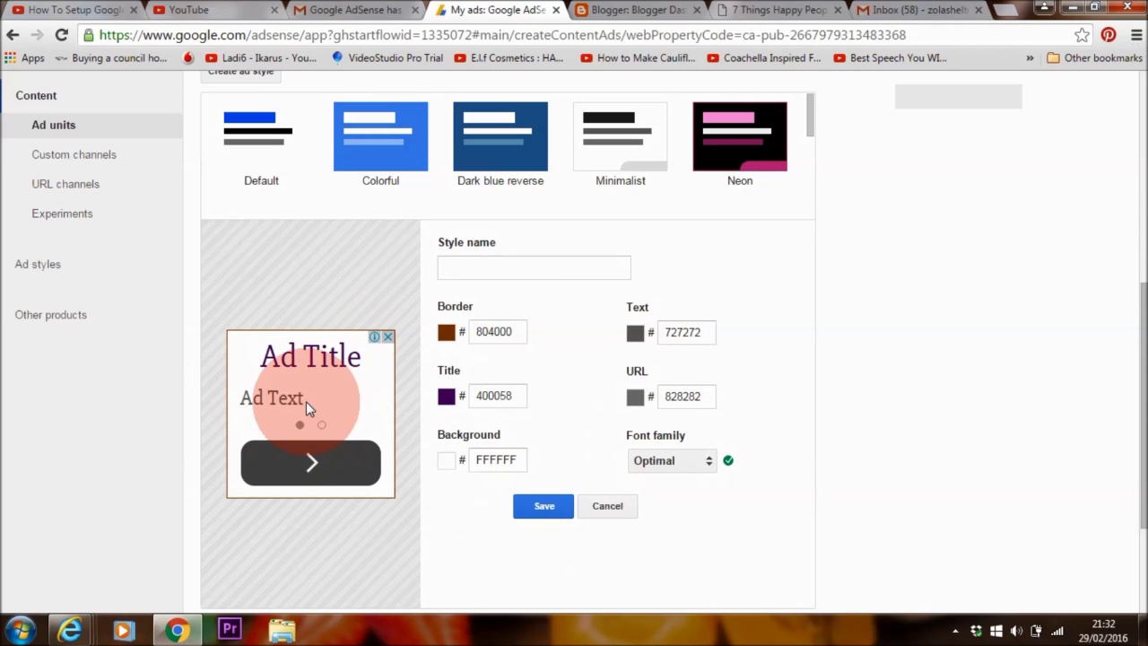
click(542, 511)
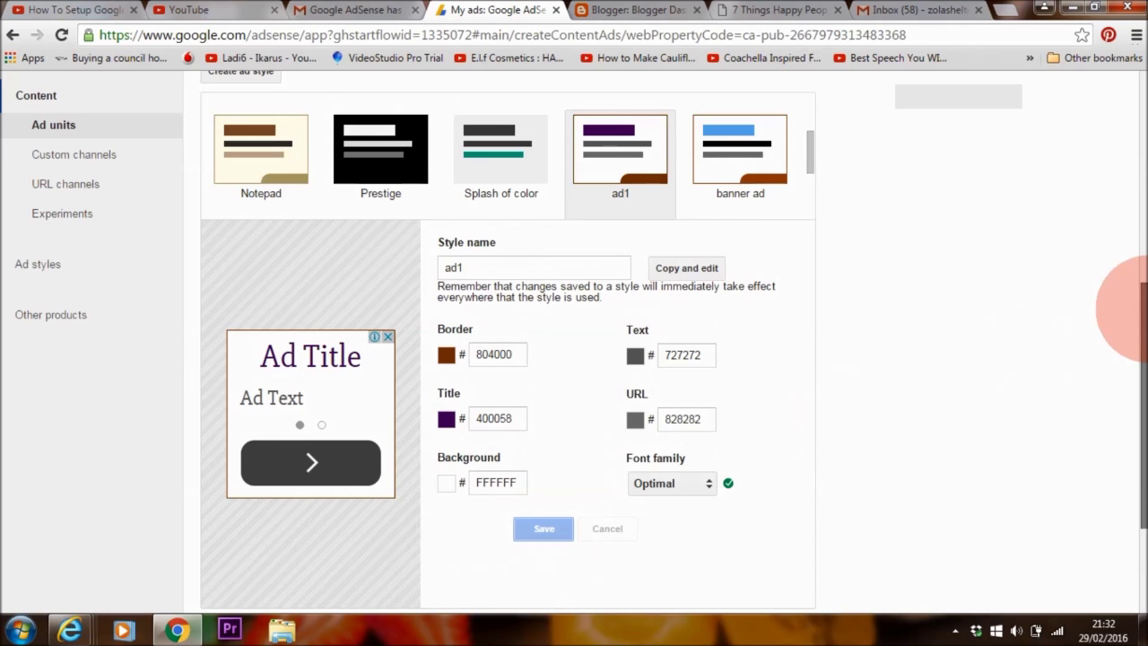
drag(1136, 295, 1127, 397)
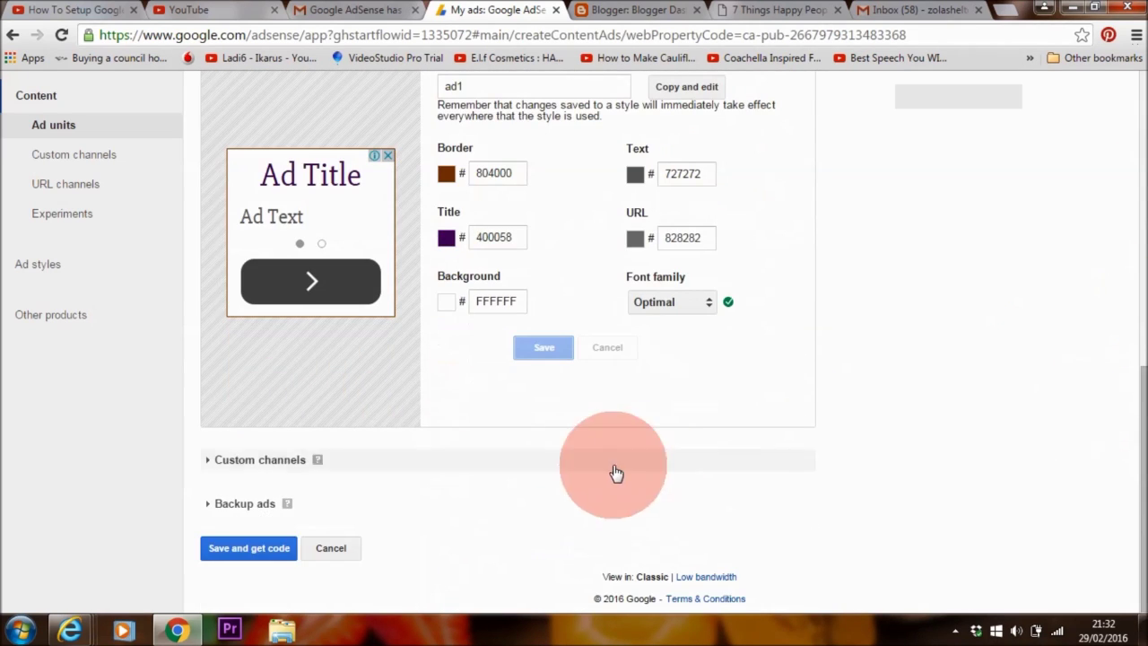
click(269, 547)
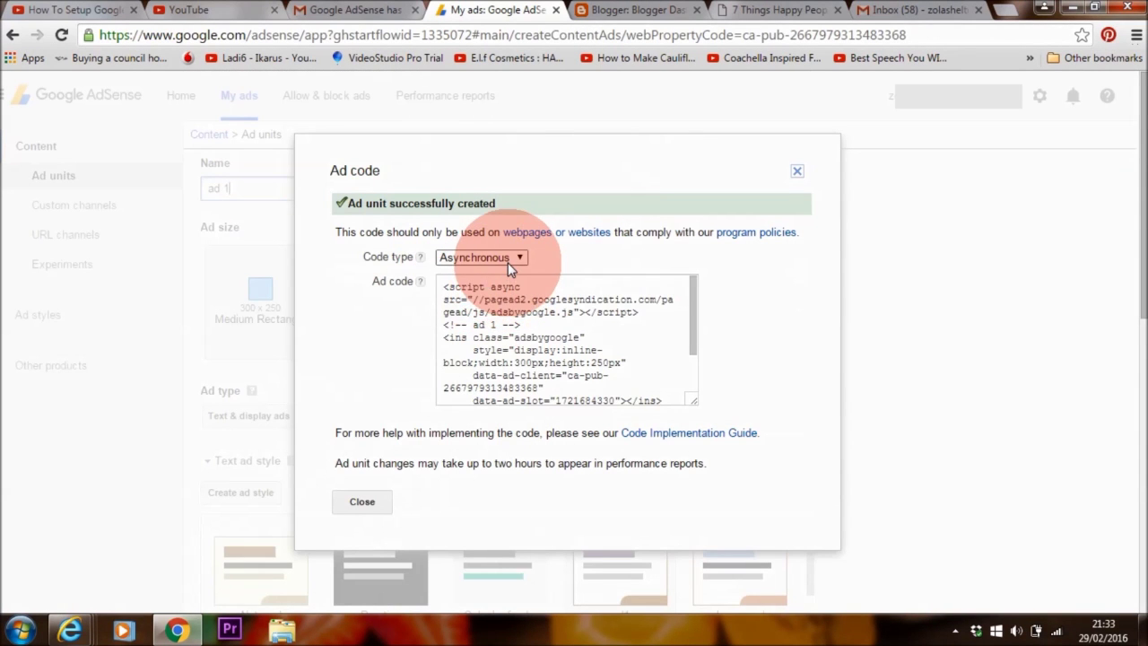
- Set the ad code type to Synchronous
click(508, 260)
click(488, 285)
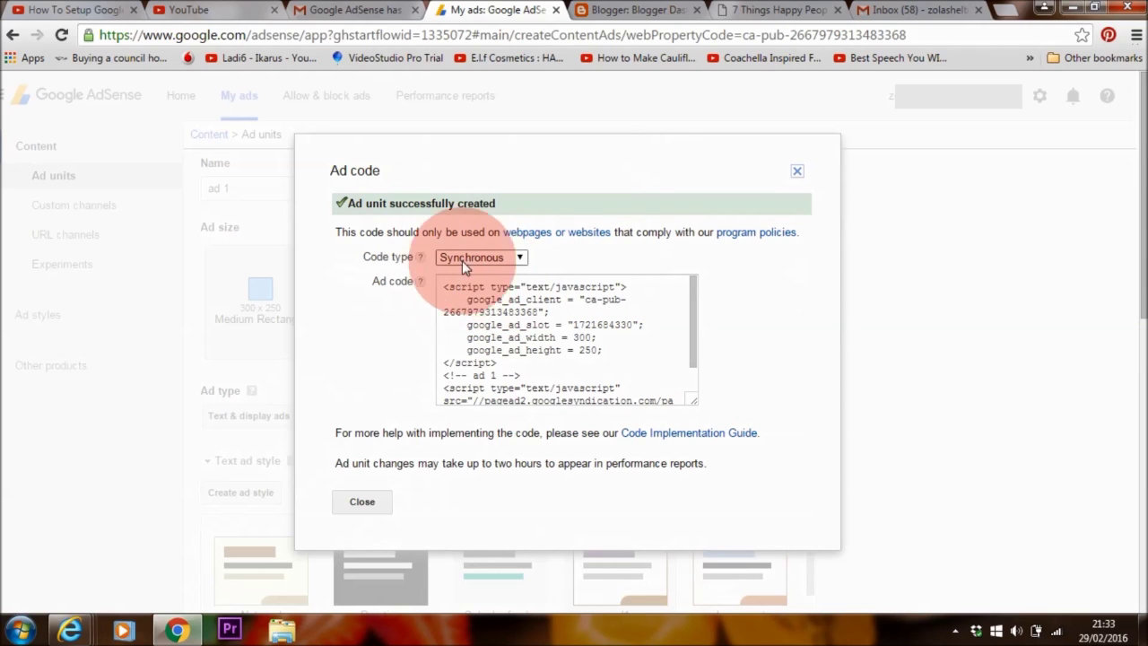
click(473, 271)
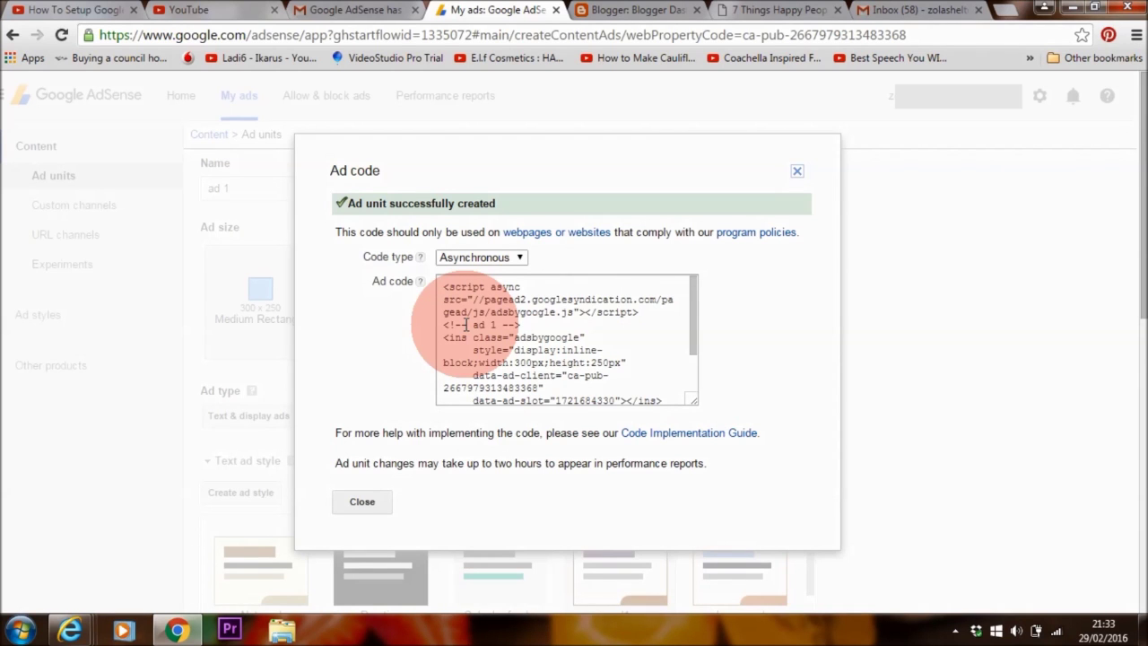
key(Down)
- Copy the whole synchronous ad code and return to the naturalvita blog post
click(442, 294)
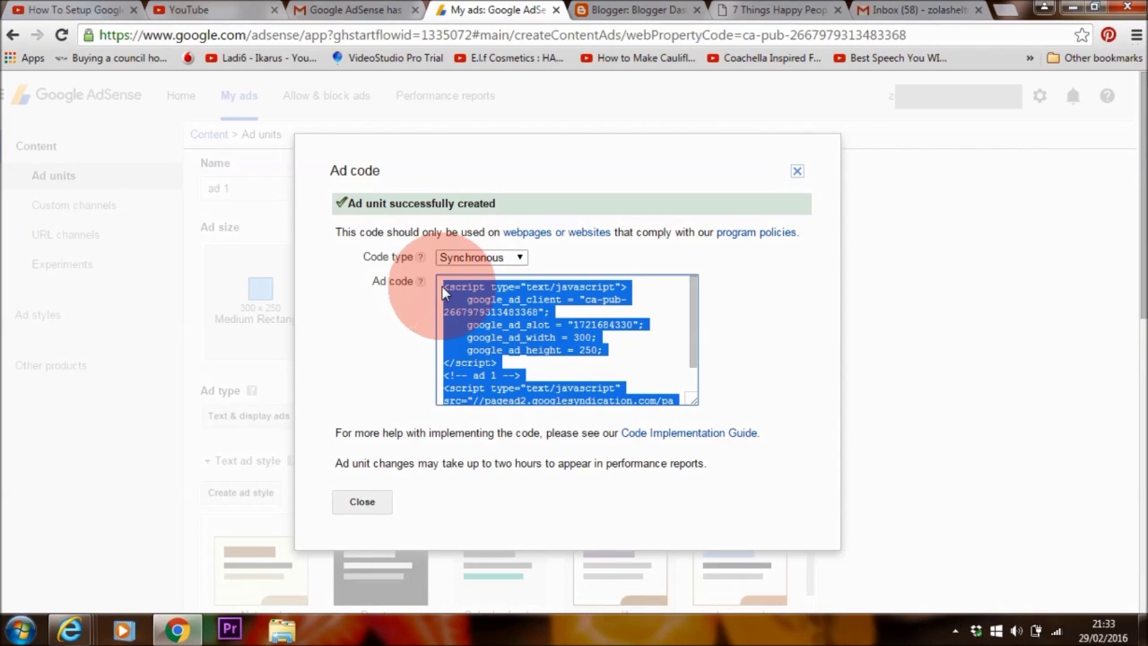
right_click(474, 308)
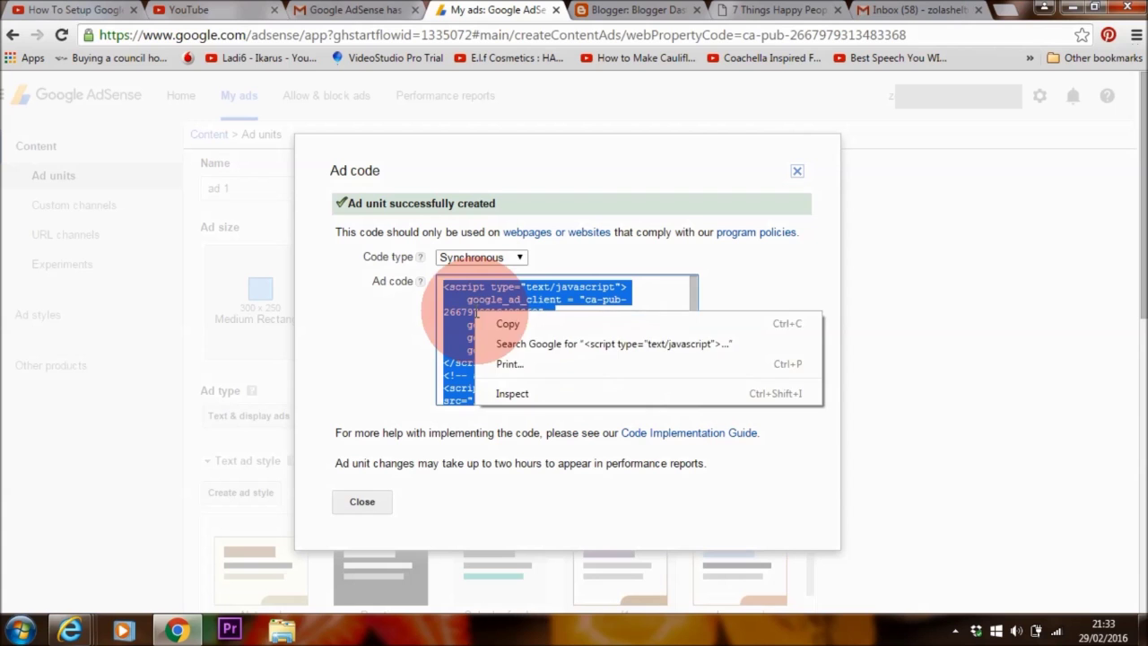
click(502, 322)
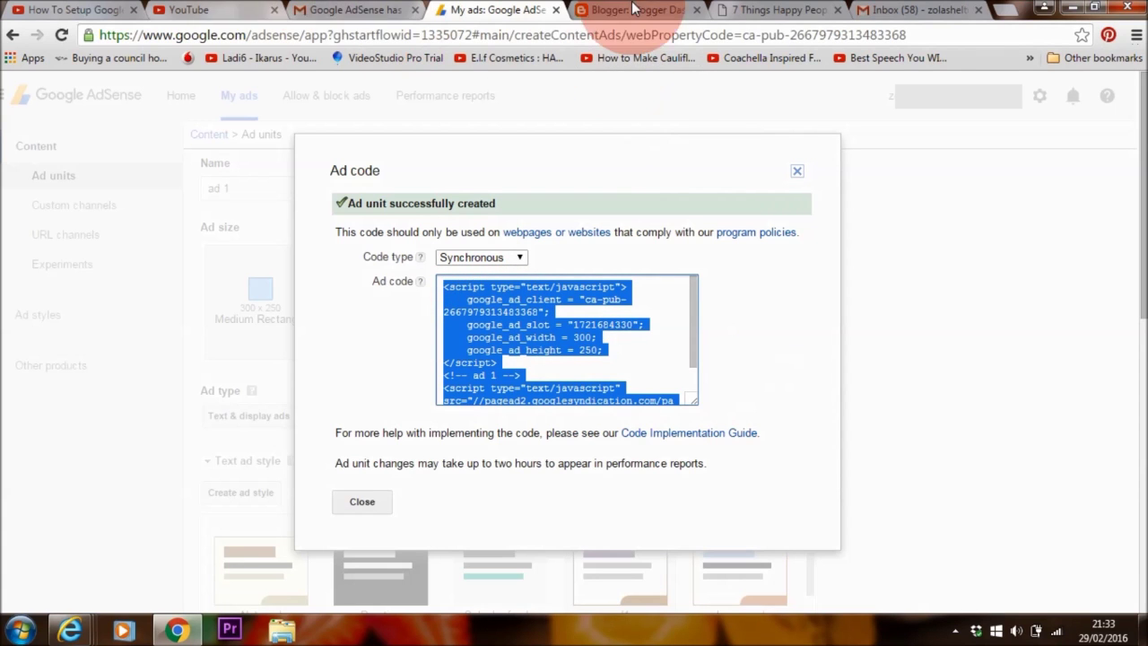
click(776, 8)
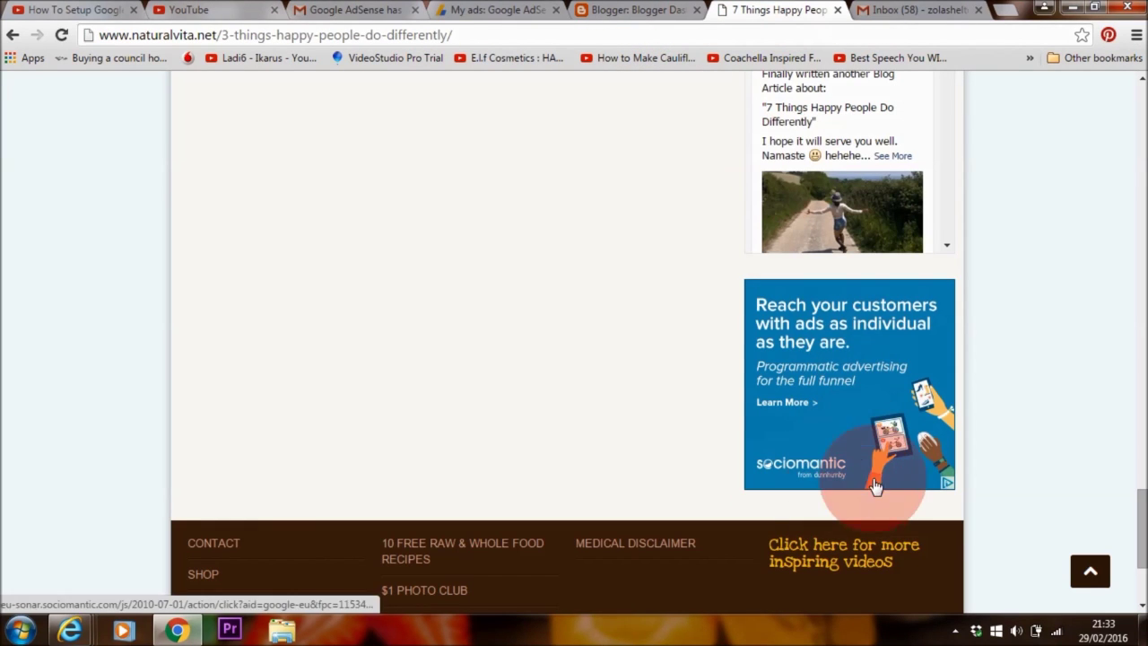
- Load the naturalvita.net home page, then move to the WordPress admin Dashboard
drag(1136, 518, 1131, 102)
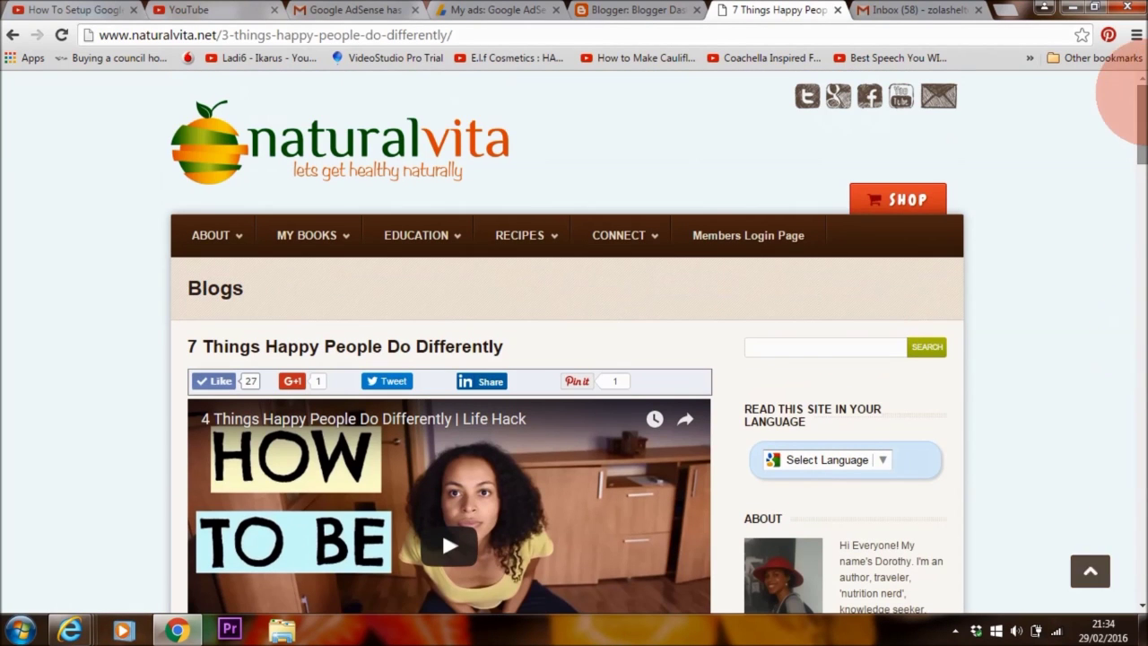
click(533, 34)
click(533, 34)
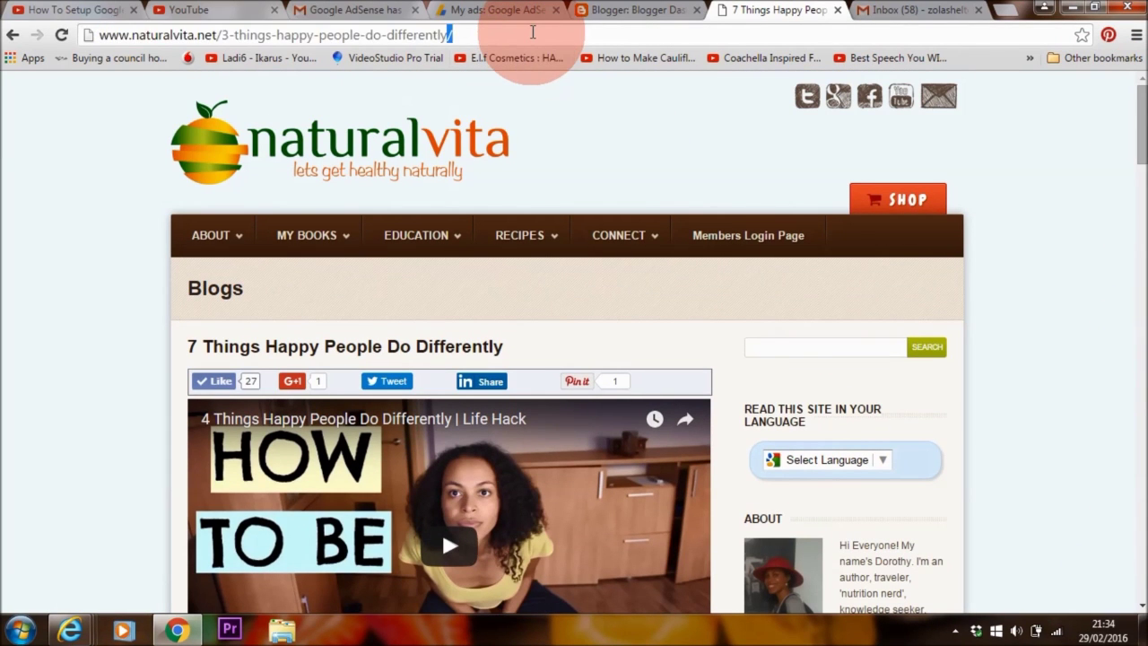
triple_click(417, 34)
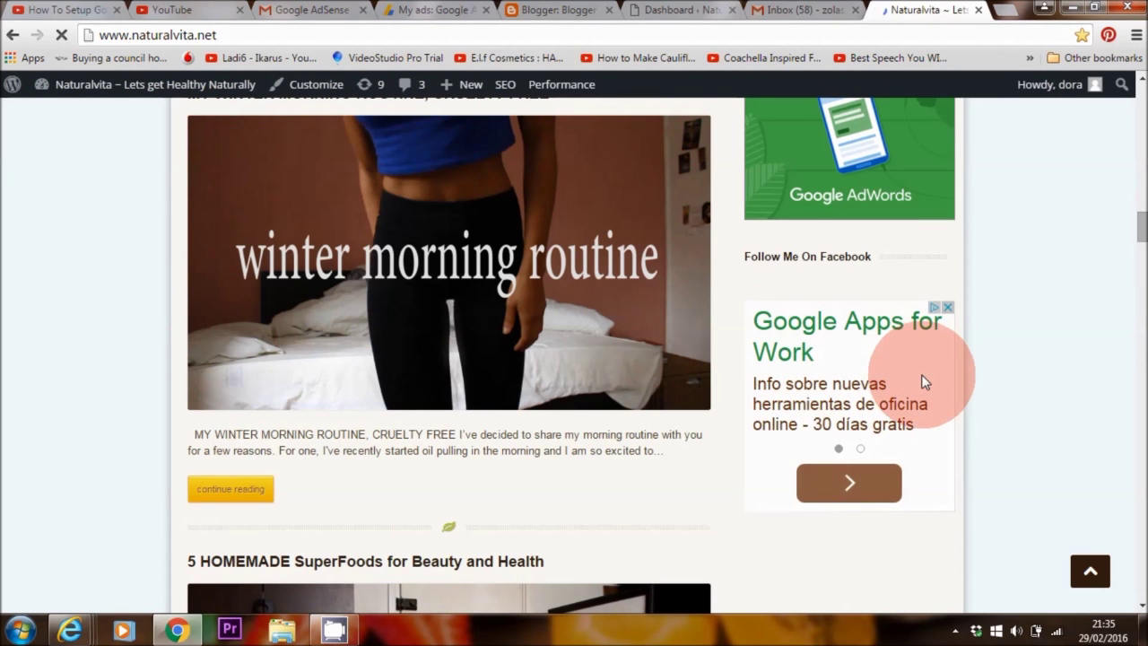
click(654, 11)
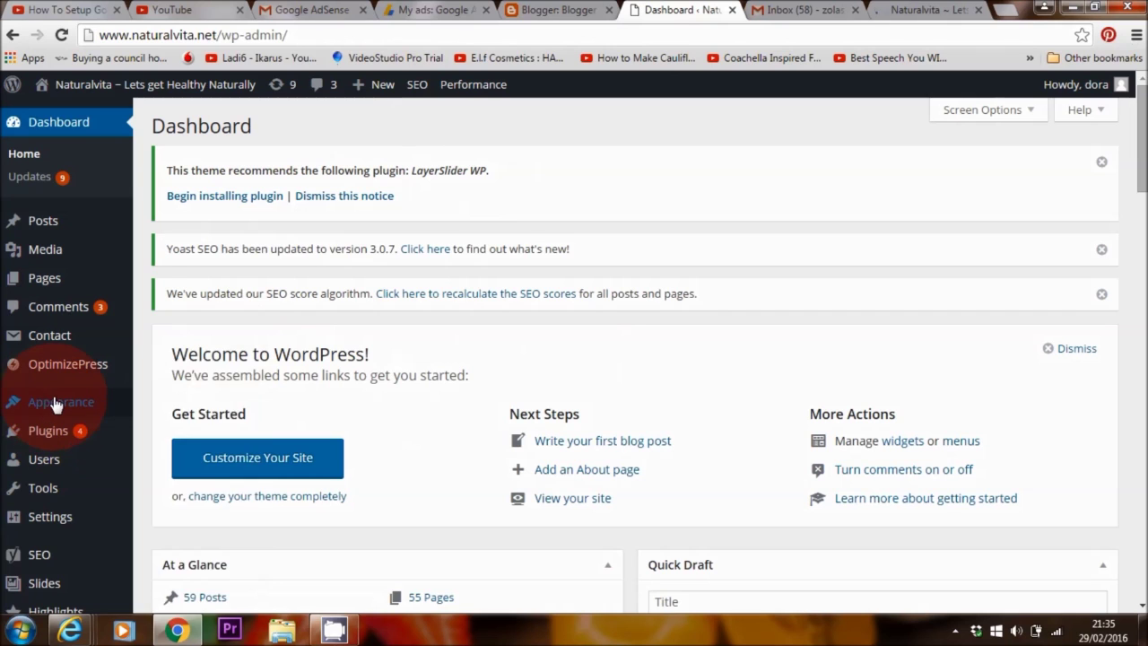
- Go to Appearance > Widgets to see the available widgets and the Right Sidebar
mouse_move(54, 403)
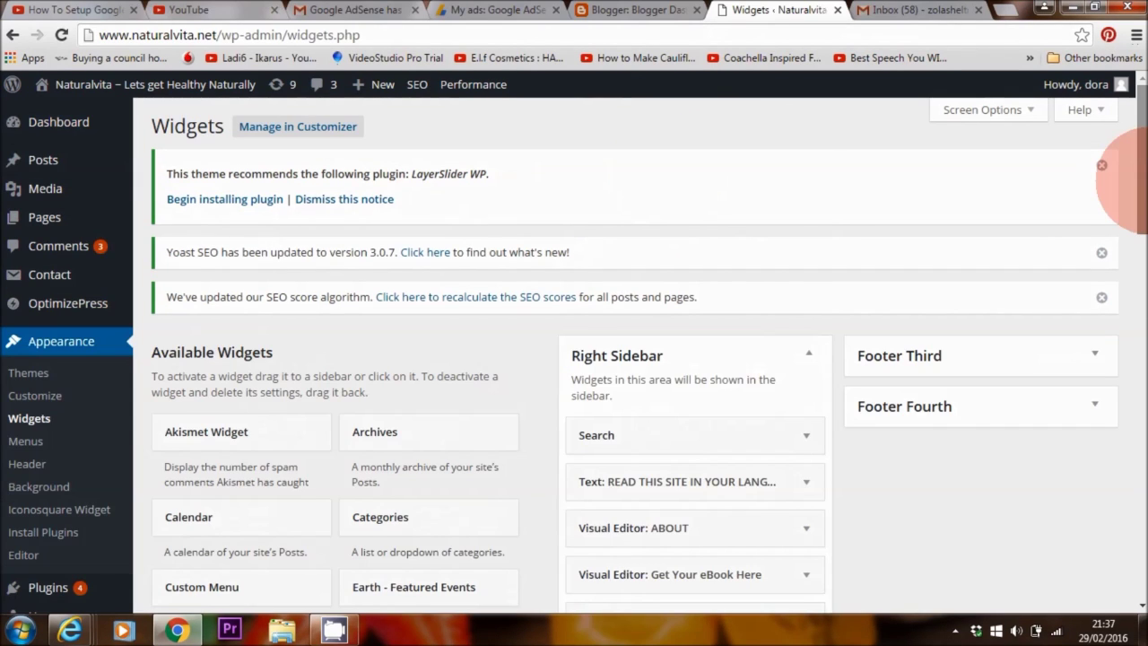
drag(1131, 180, 1109, 474)
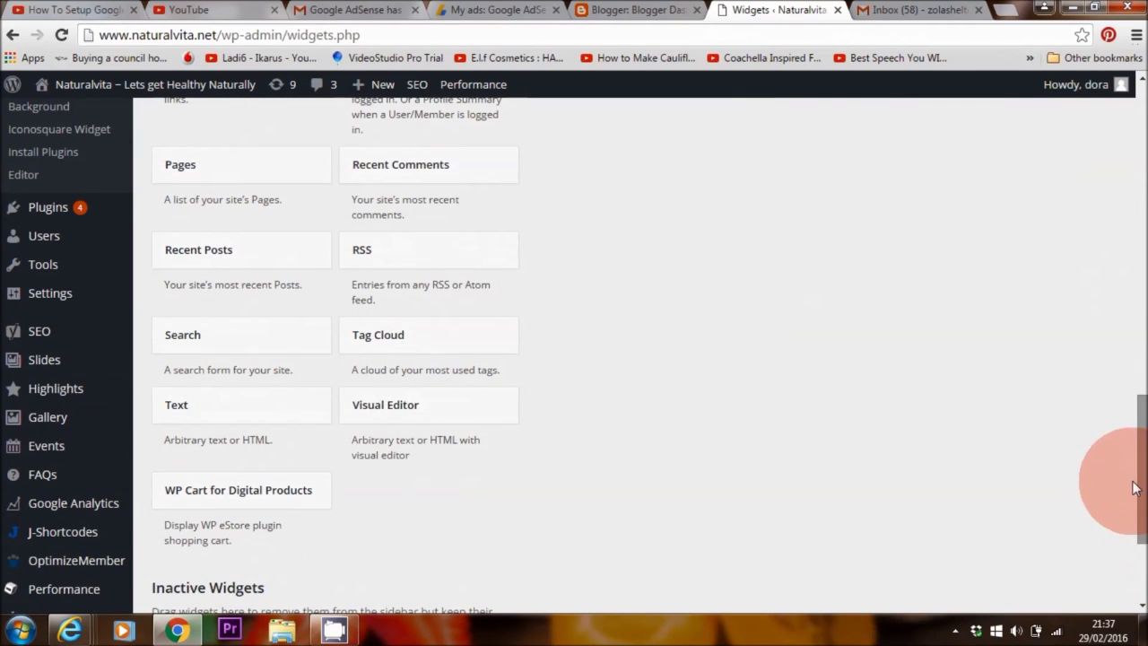
- Drag a Text widget into the Right Sidebar
drag(218, 414, 642, 382)
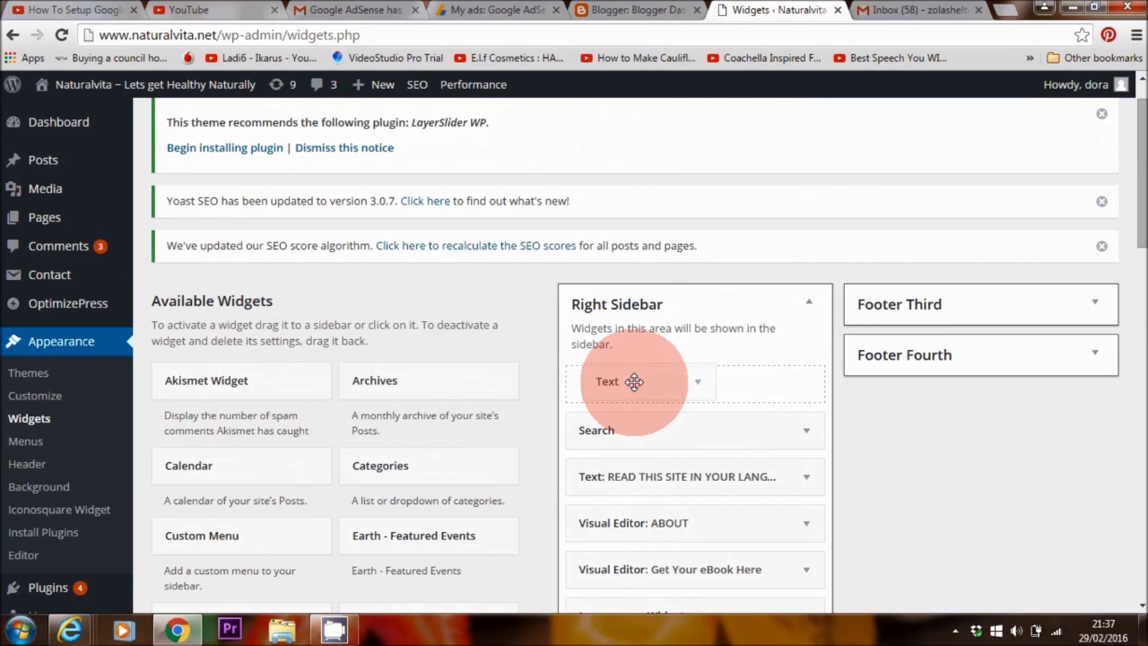
drag(634, 381, 634, 381)
drag(1138, 205, 1138, 278)
- Paste the copied AdSense code into the widget's Content box and save it
click(546, 264)
right_click(546, 265)
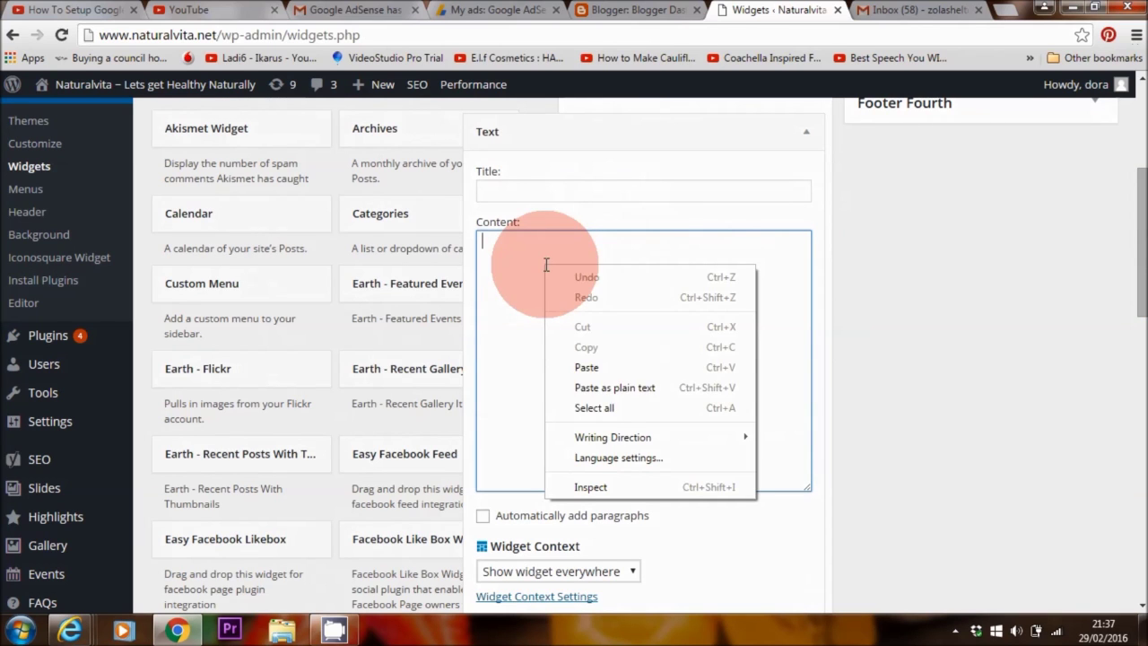
click(595, 370)
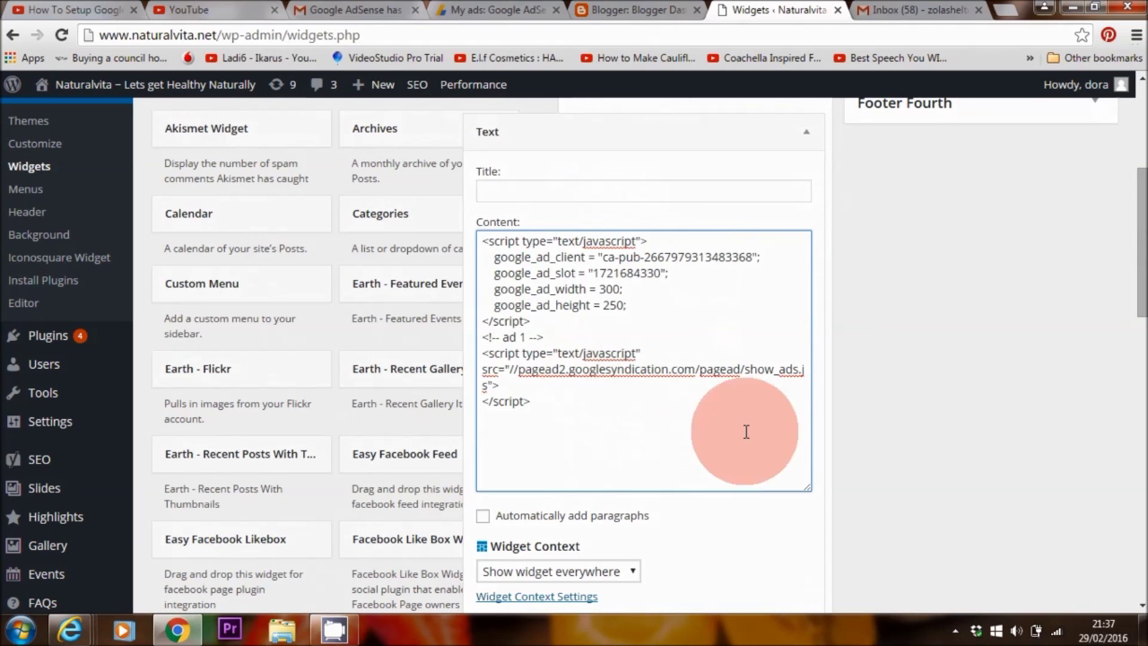
drag(1140, 305, 1143, 394)
click(792, 325)
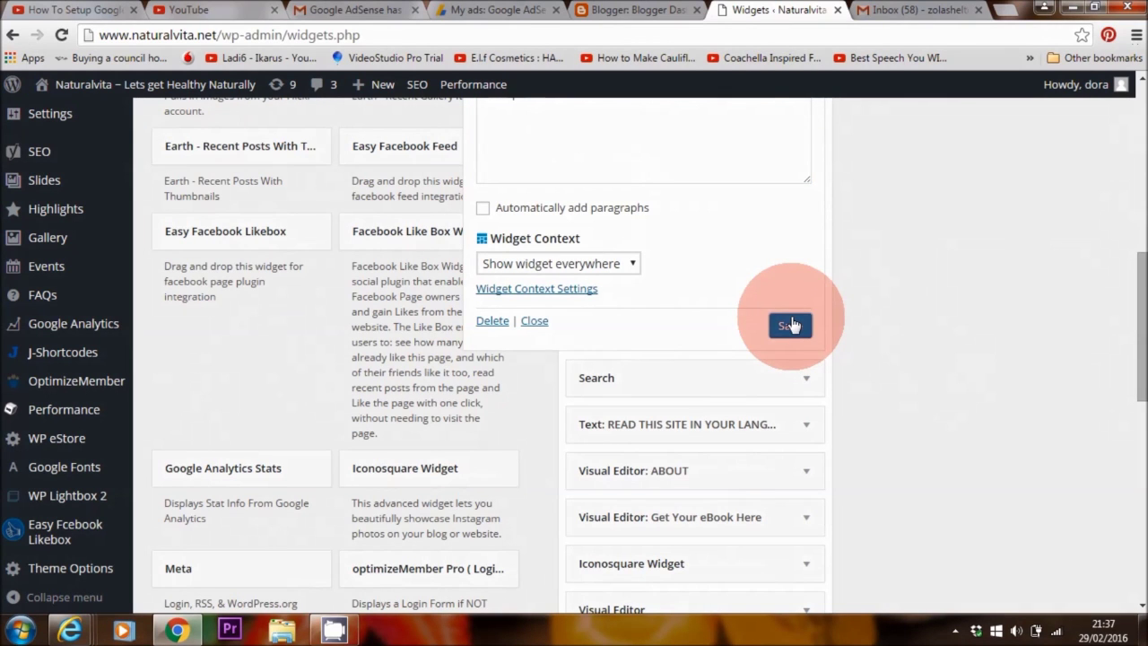
scroll(1076, 320, up, 10)
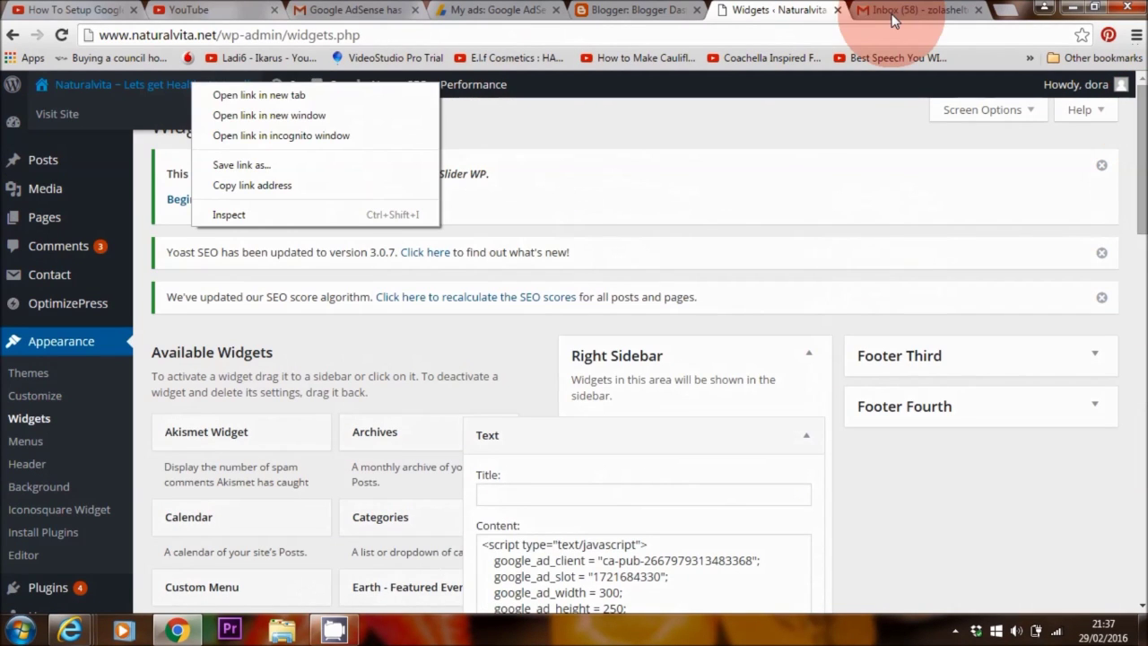
- Open the naturalvita.net home page in a new tab and scroll to check the sidebar
click(310, 95)
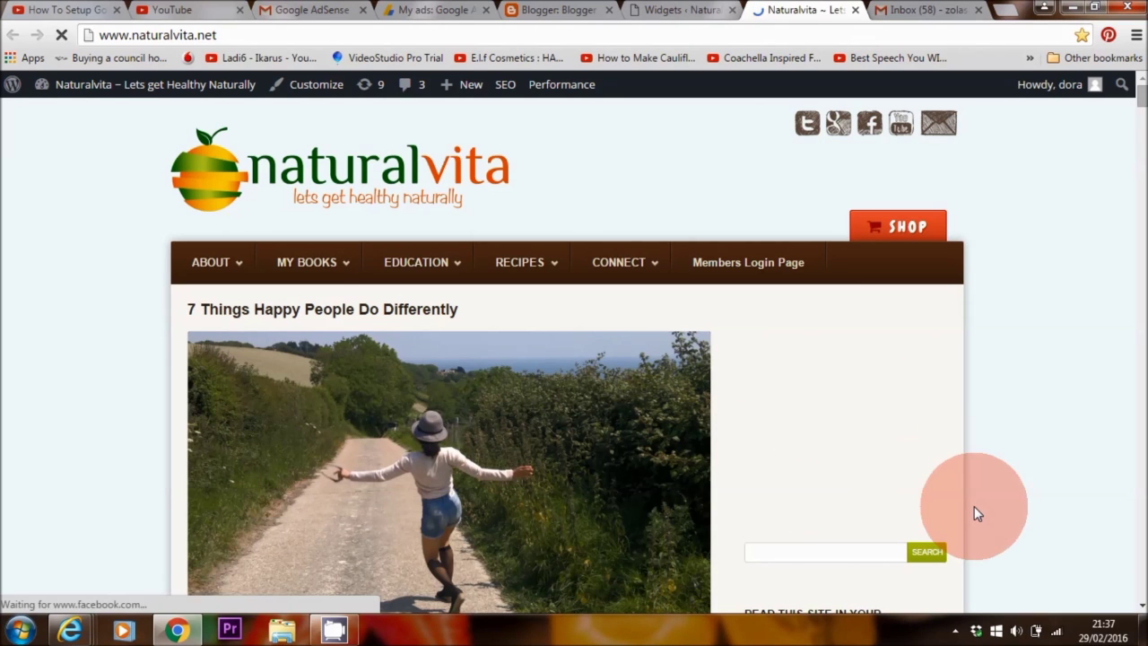
scroll(557, 272, down, 1)
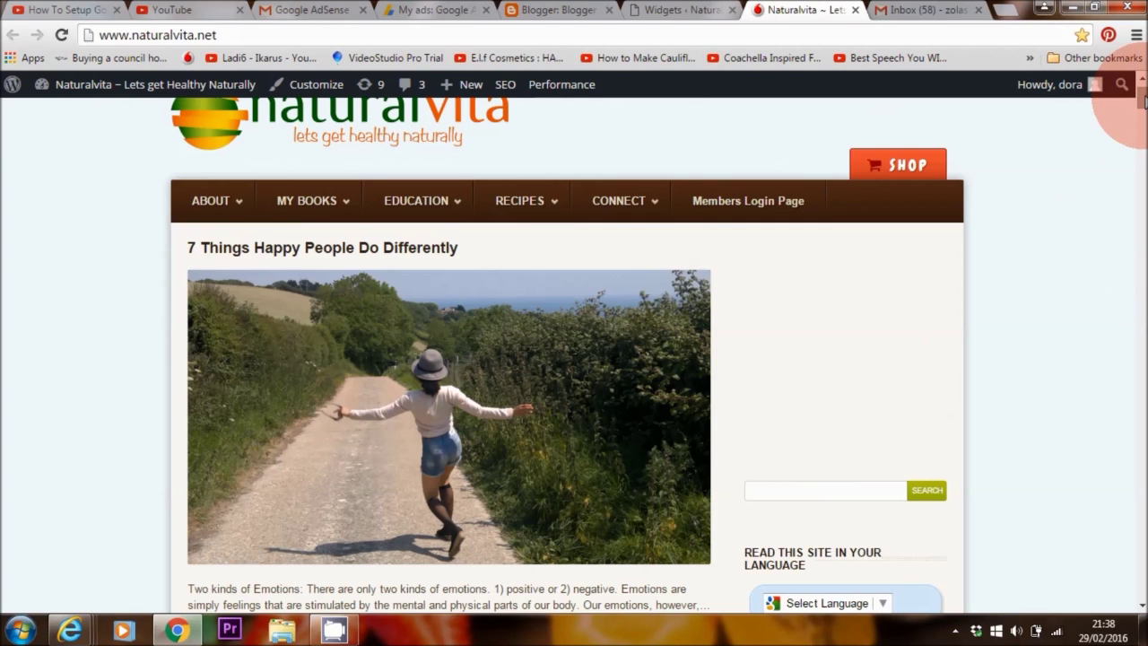
scroll(1134, 305, down, 1)
- Switch the ad 1 code to Asynchronous, select it for copying, and return to Widgets
click(682, 10)
click(427, 10)
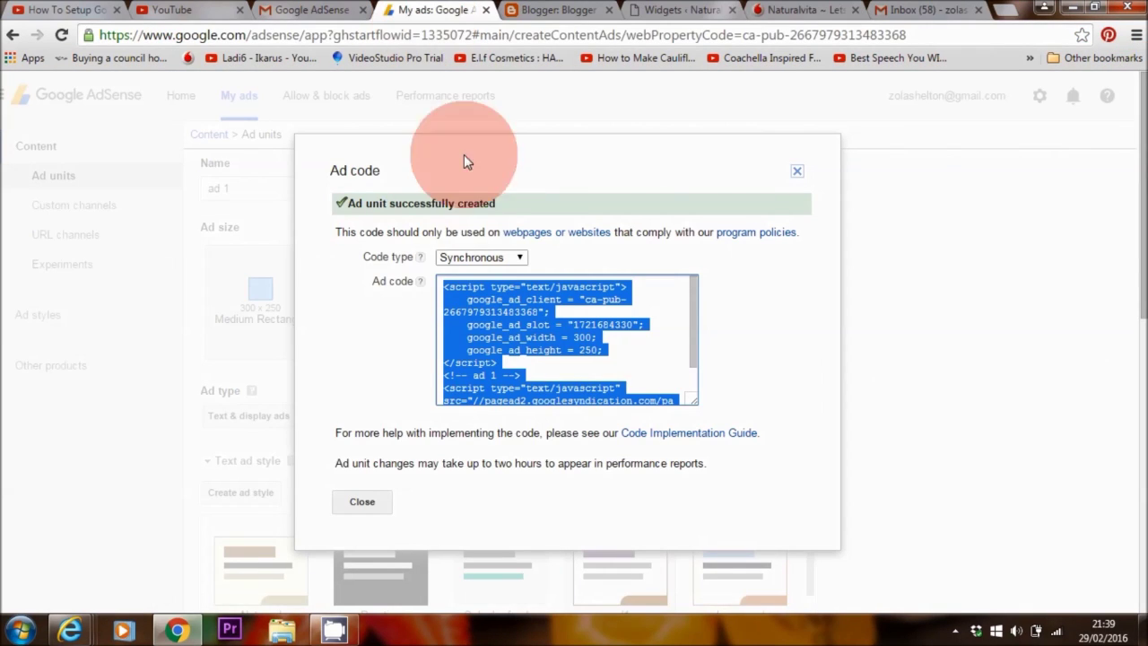
click(512, 256)
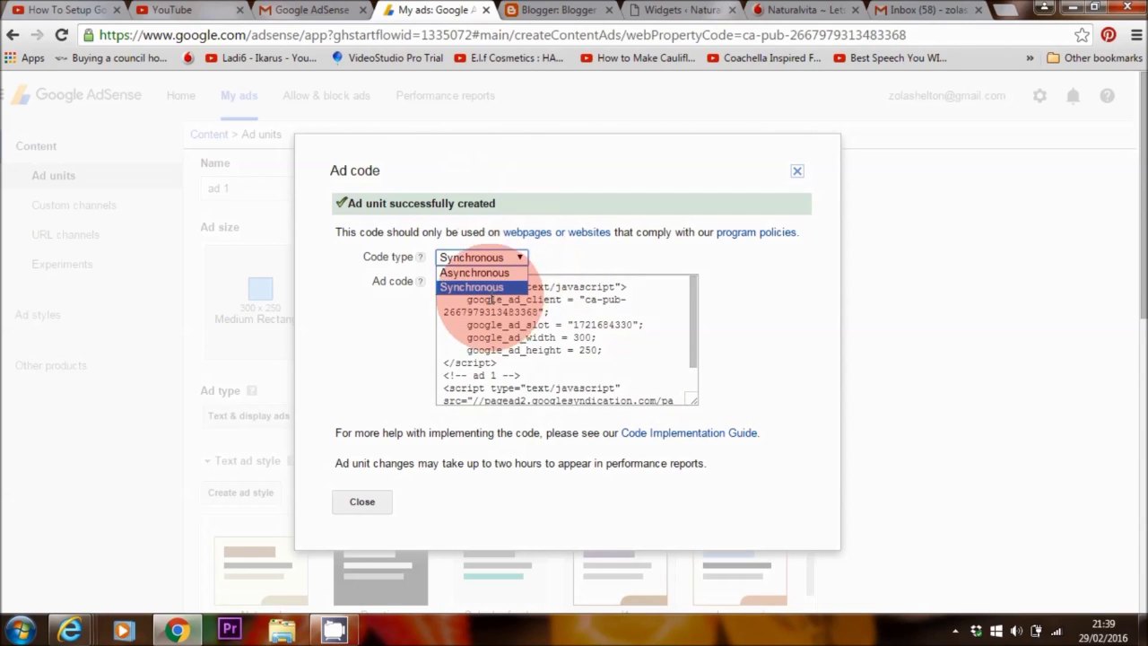
click(502, 269)
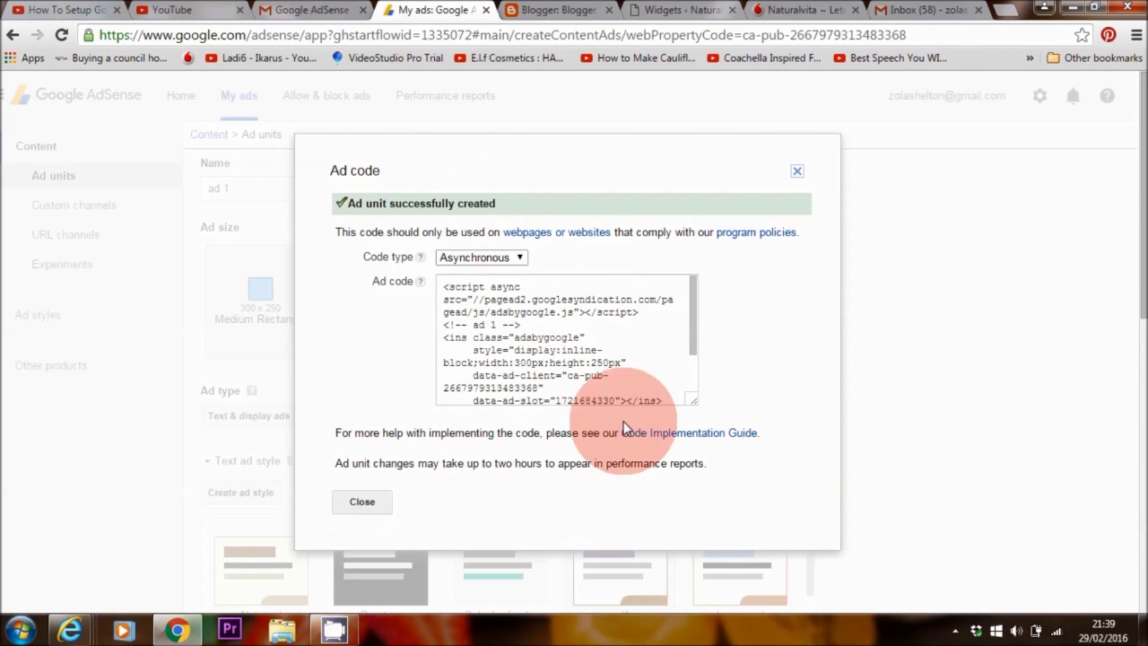
click(569, 301)
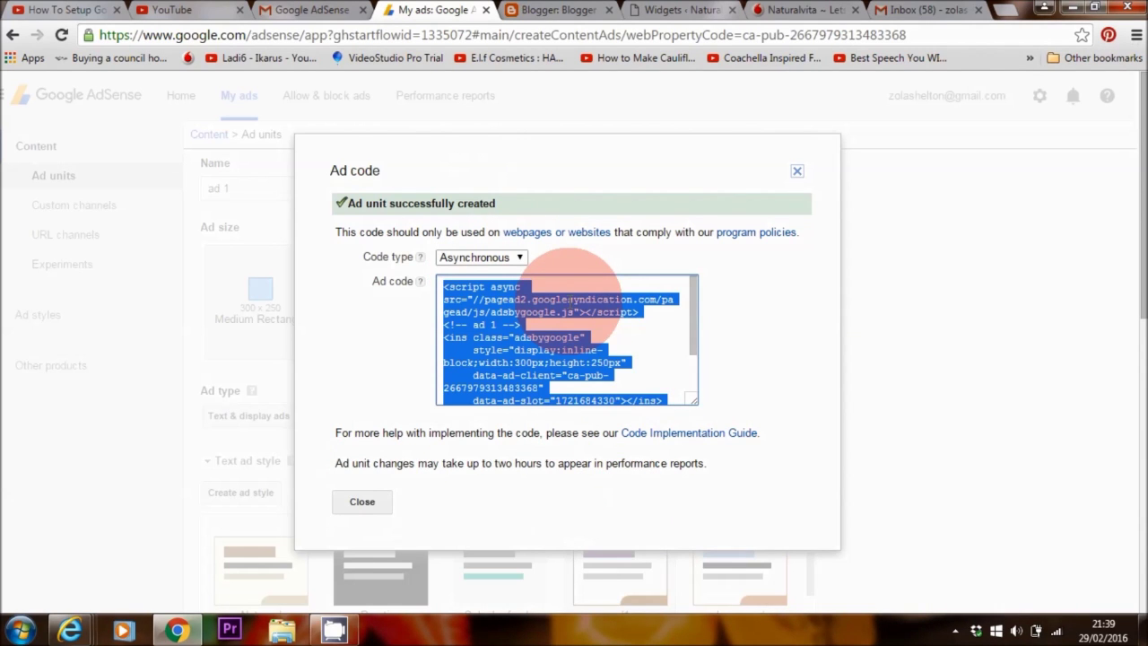
click(683, 11)
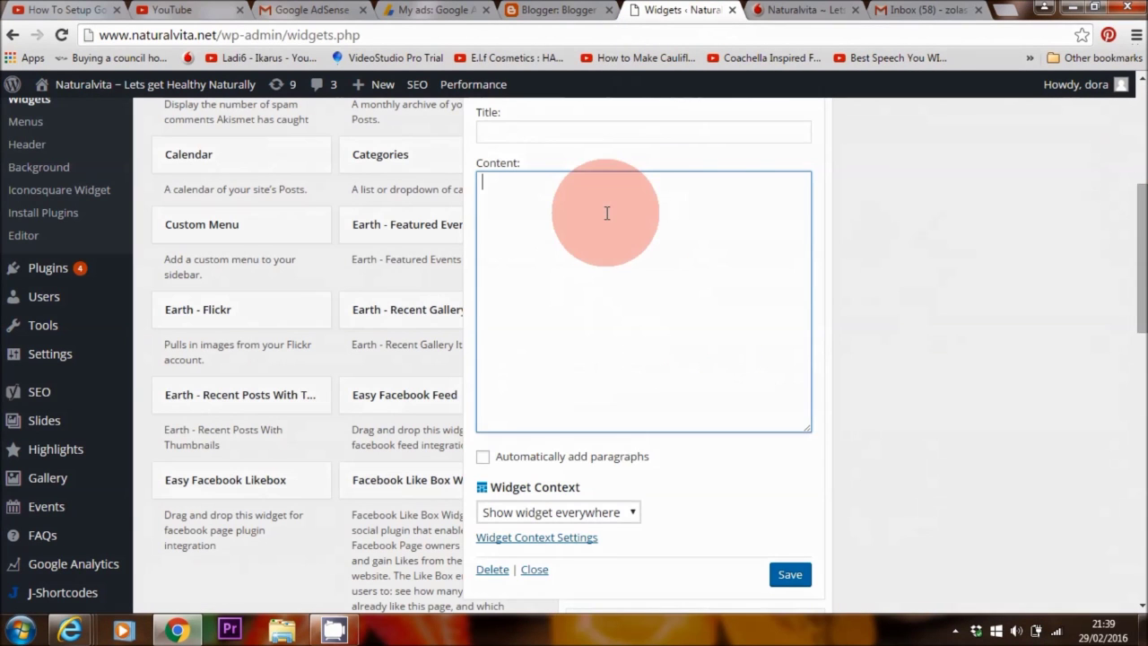
- Paste the asynchronous code into the Text widget, save it, and check the live homepage
right_click(606, 213)
click(637, 304)
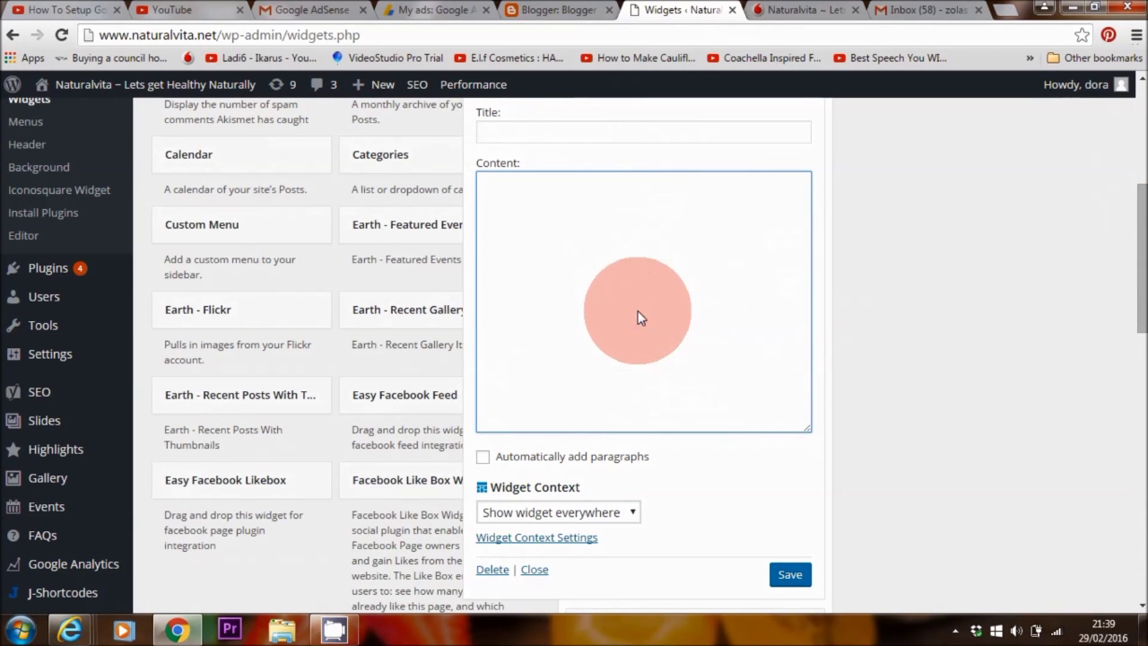
click(789, 576)
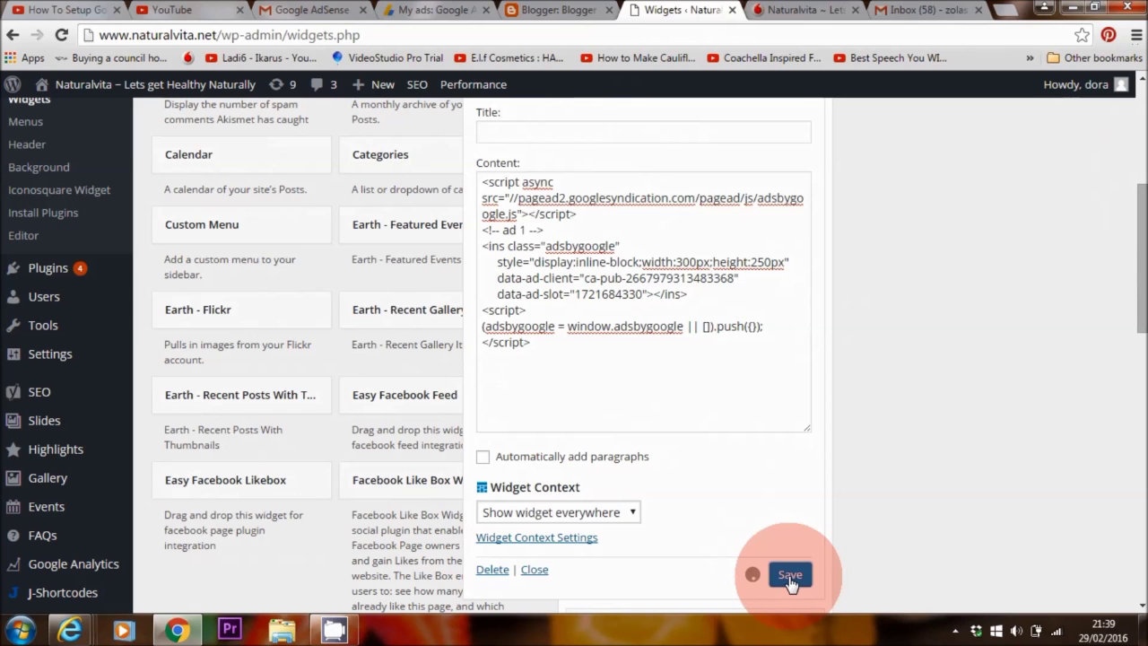
click(835, 11)
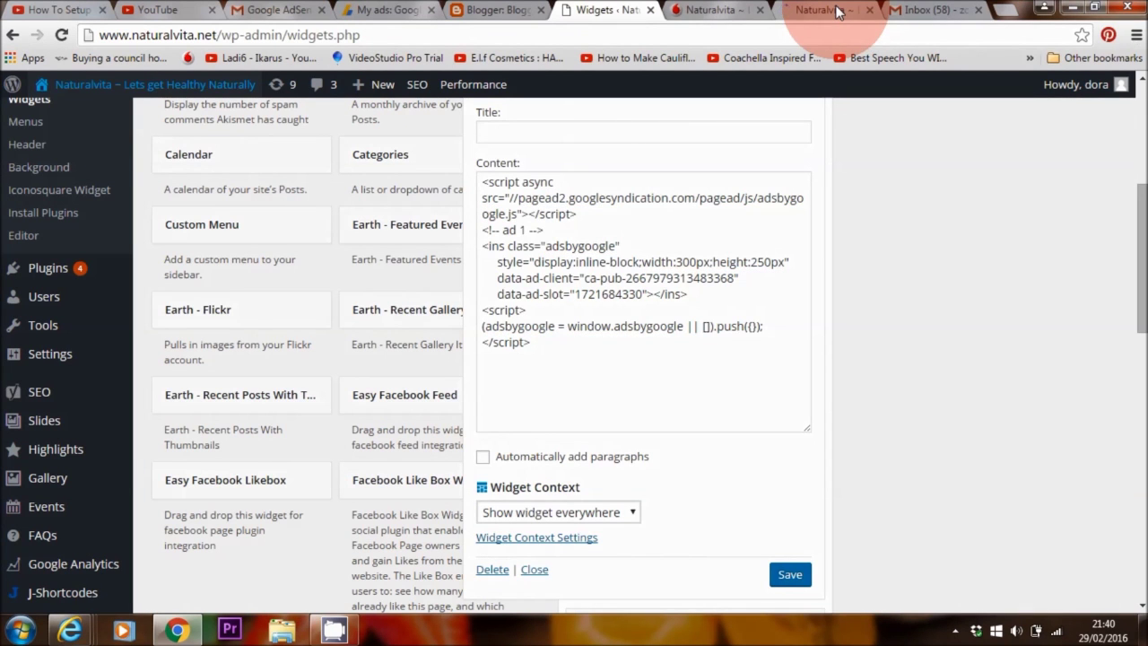
click(836, 11)
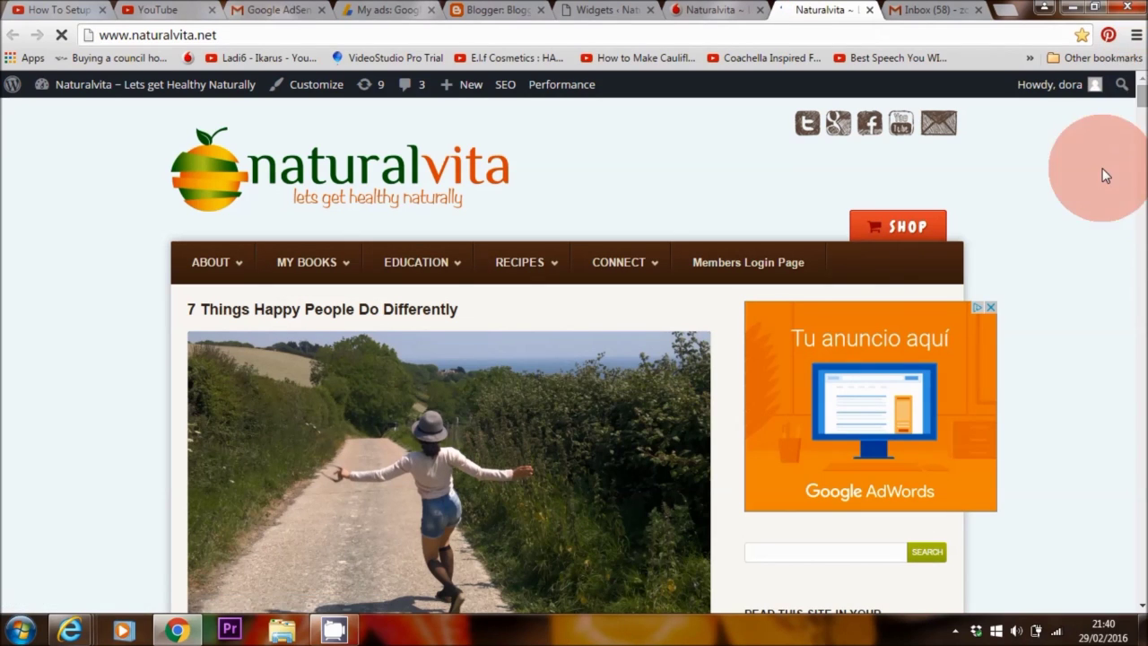
- Check the live homepage's right-sidebar ad, then return to the AdSense new ad unit form
scroll(1131, 116, down, 3)
scroll(1132, 116, up, 2)
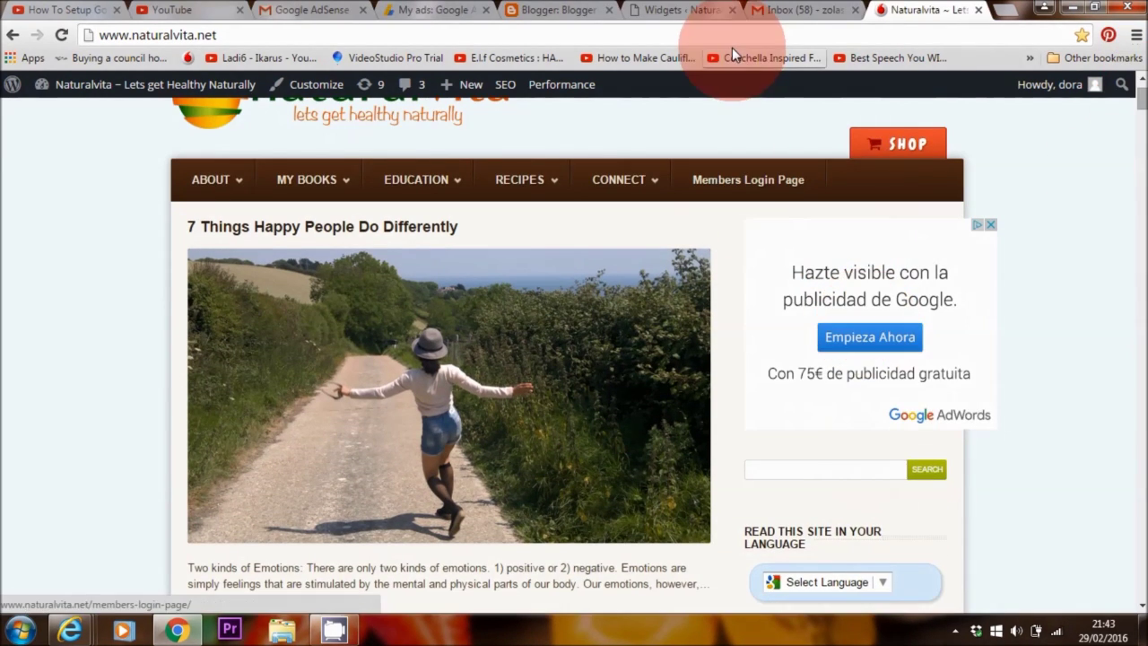
click(677, 9)
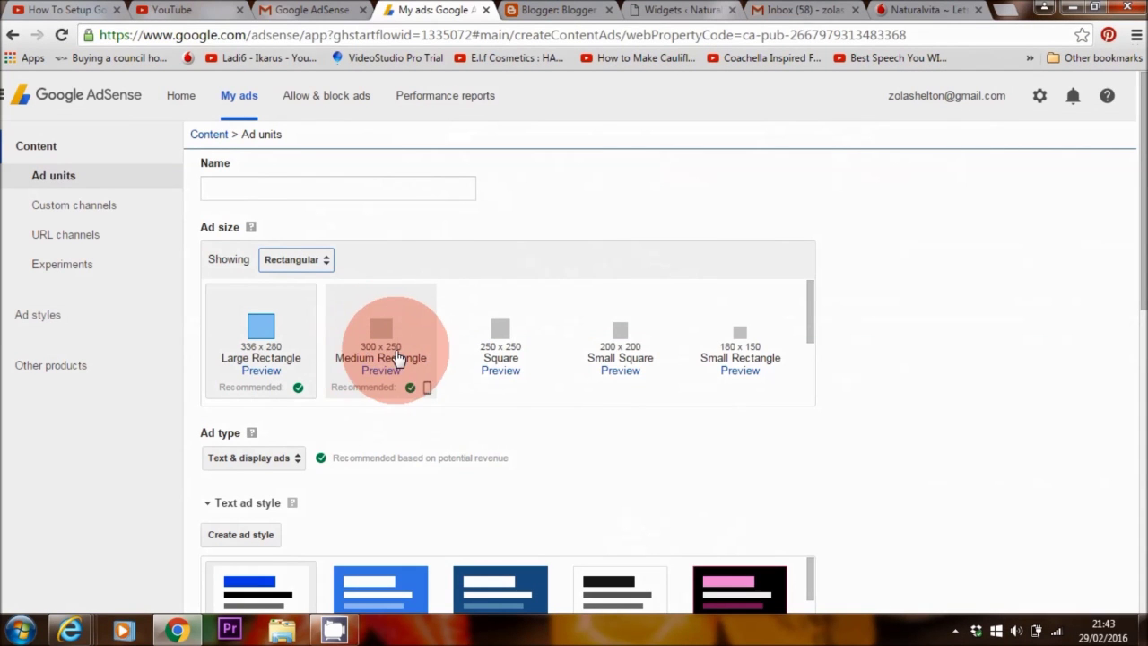
- Choose the 250 x 250 Square size for the new ad unit
click(522, 349)
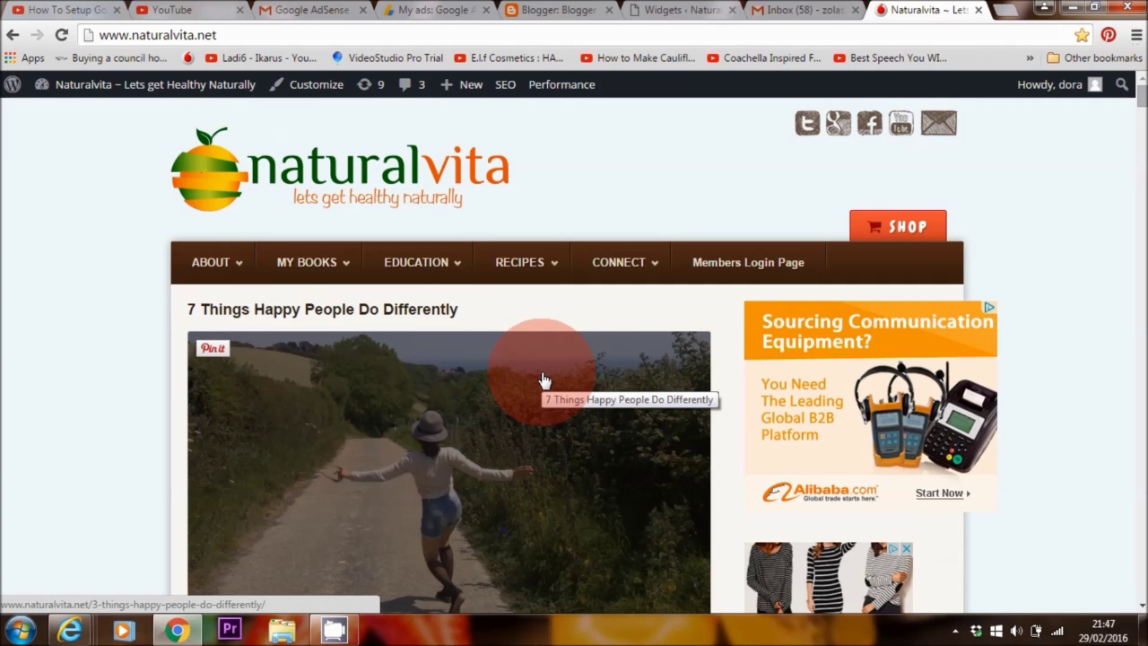
- Go to YouTube Creator Studio's Video Manager, listing the one channel video
click(1139, 103)
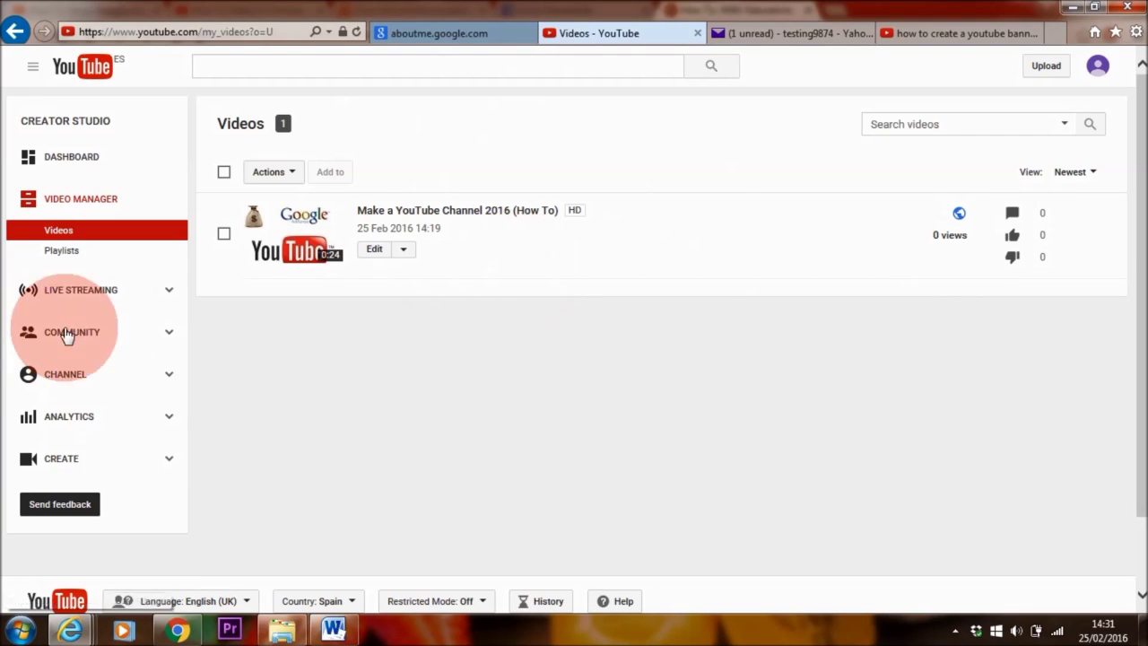
- From Channel Status and features, begin enabling monetisation and tick the three partner agreements
click(79, 377)
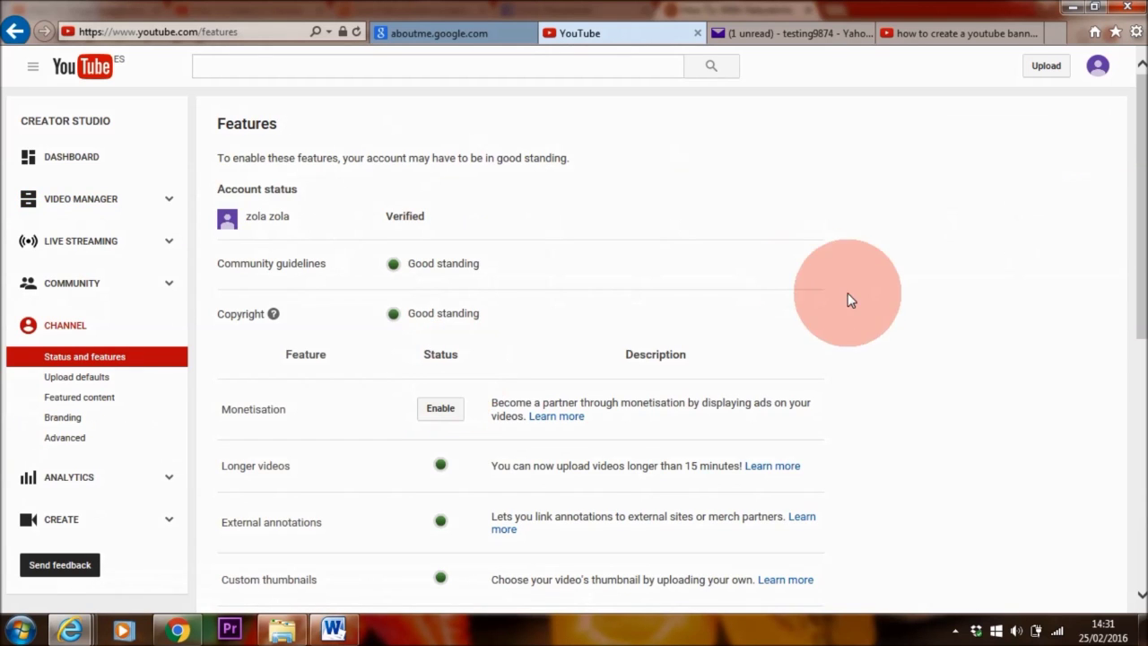
scroll(1128, 265, down, 2)
drag(1135, 269, 1134, 298)
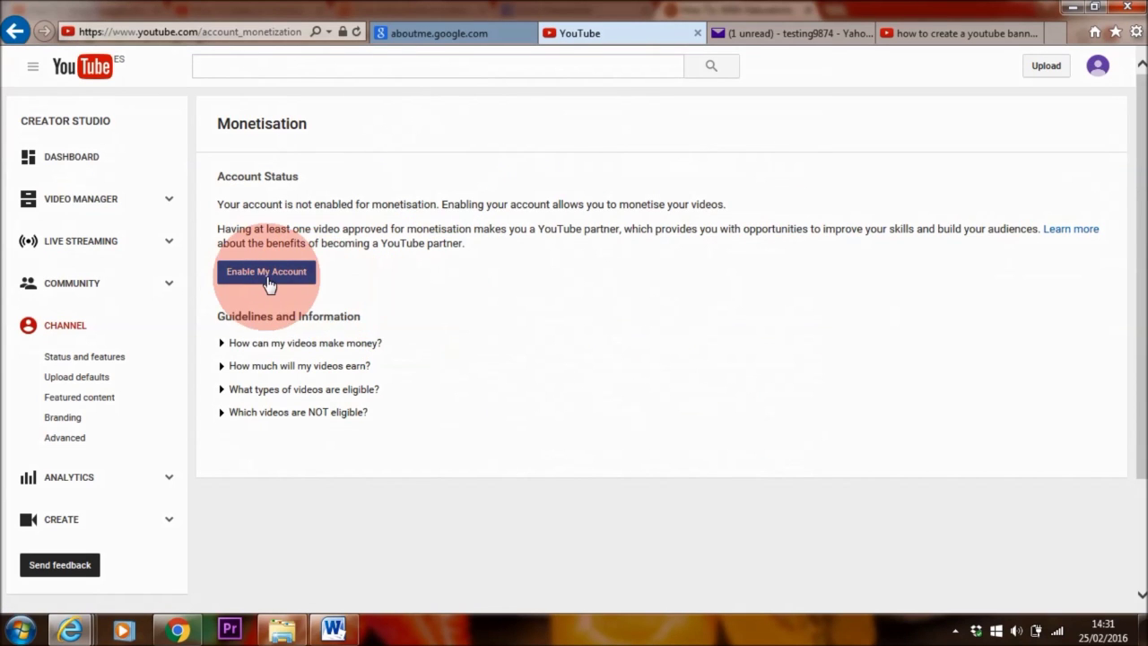
click(267, 273)
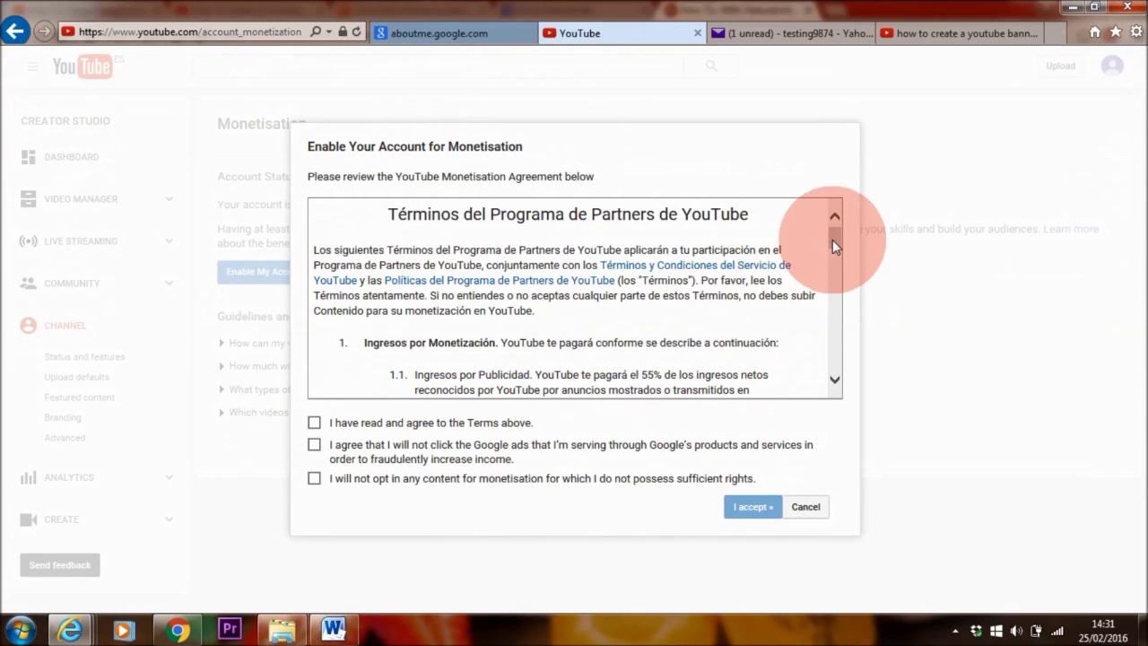
drag(832, 241, 836, 367)
click(314, 422)
click(314, 444)
click(314, 478)
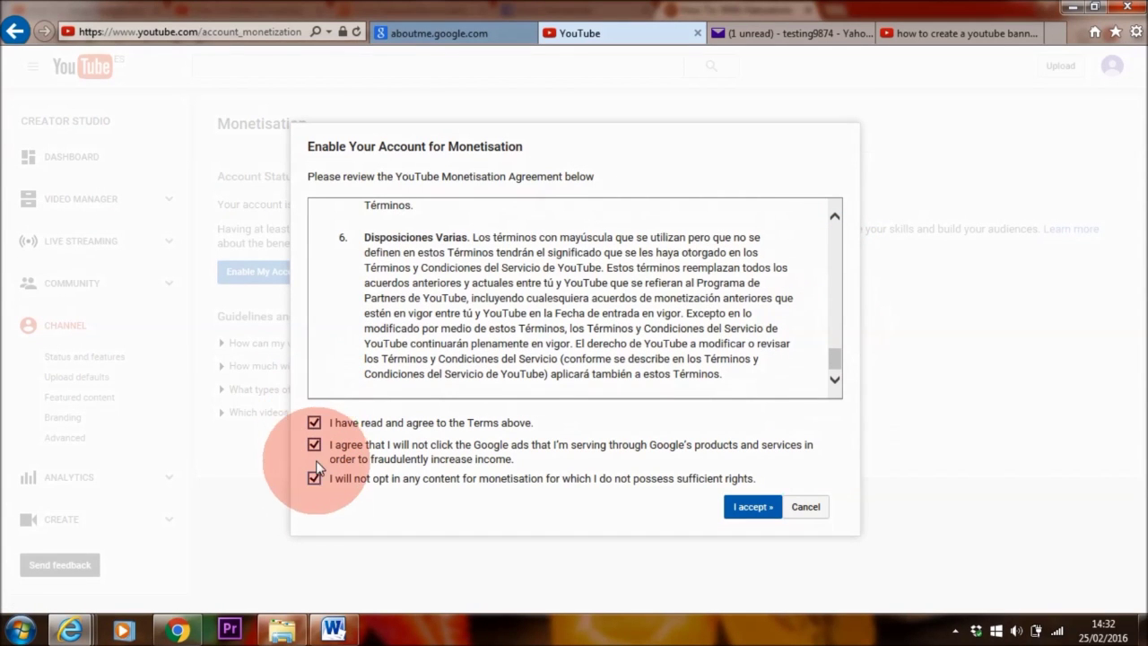
- Accept the partner agreement and monetise the video with overlay and skippable video ads
click(756, 511)
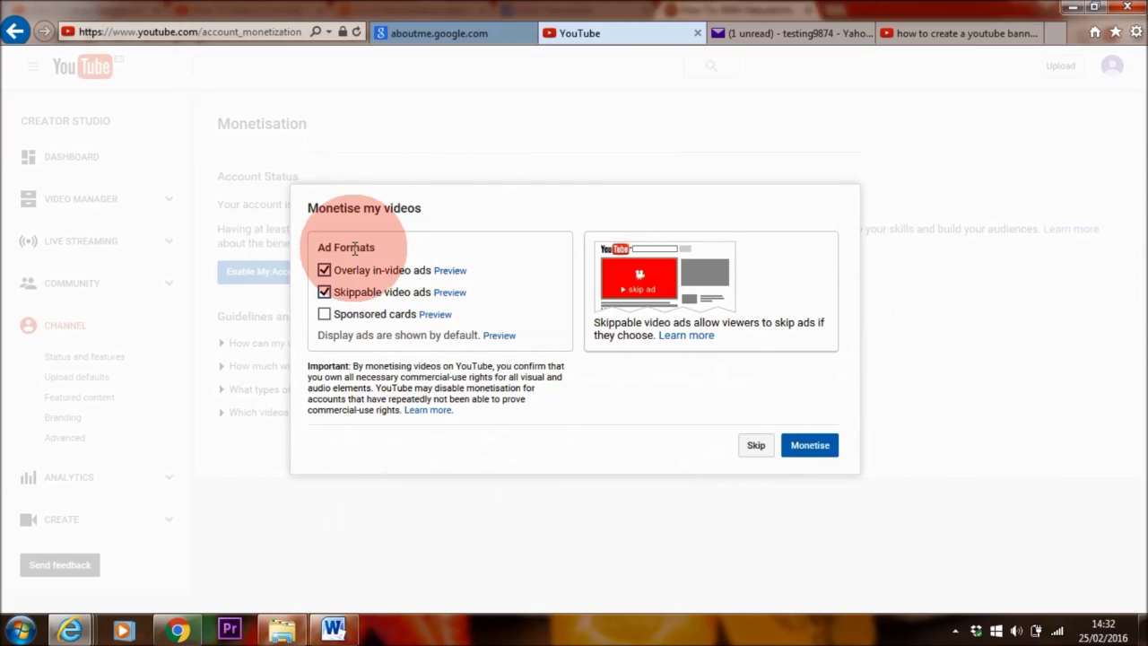
mouse_move(345, 312)
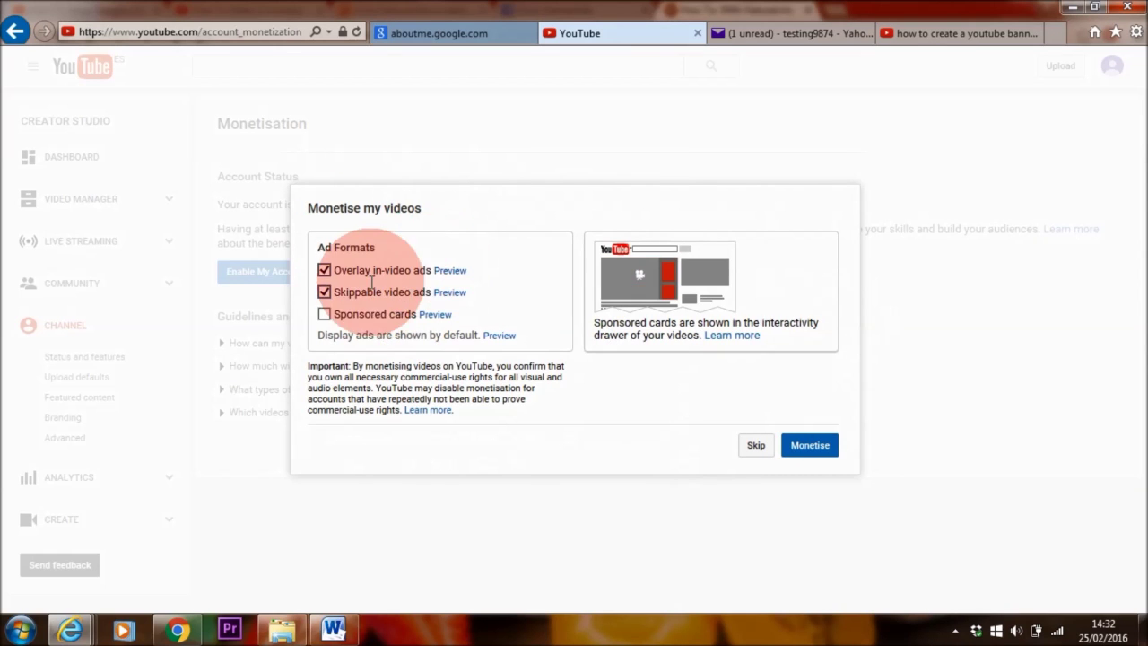
click(804, 447)
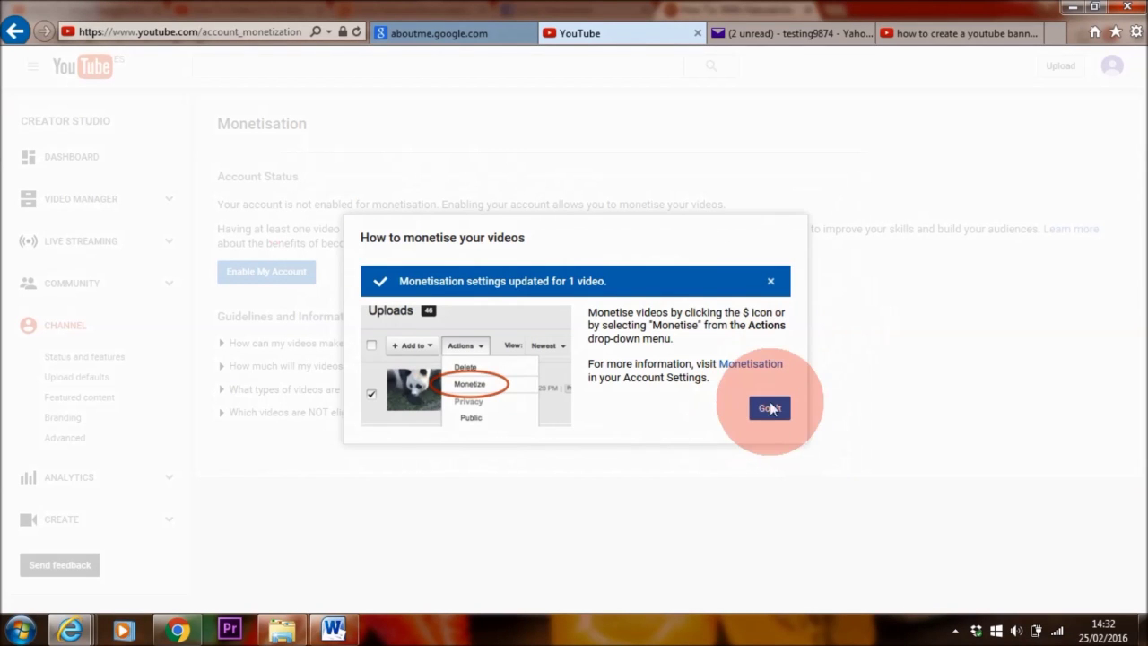
- Verify the video is set to Monetise with ads, then view the channel's monetisation status
click(773, 410)
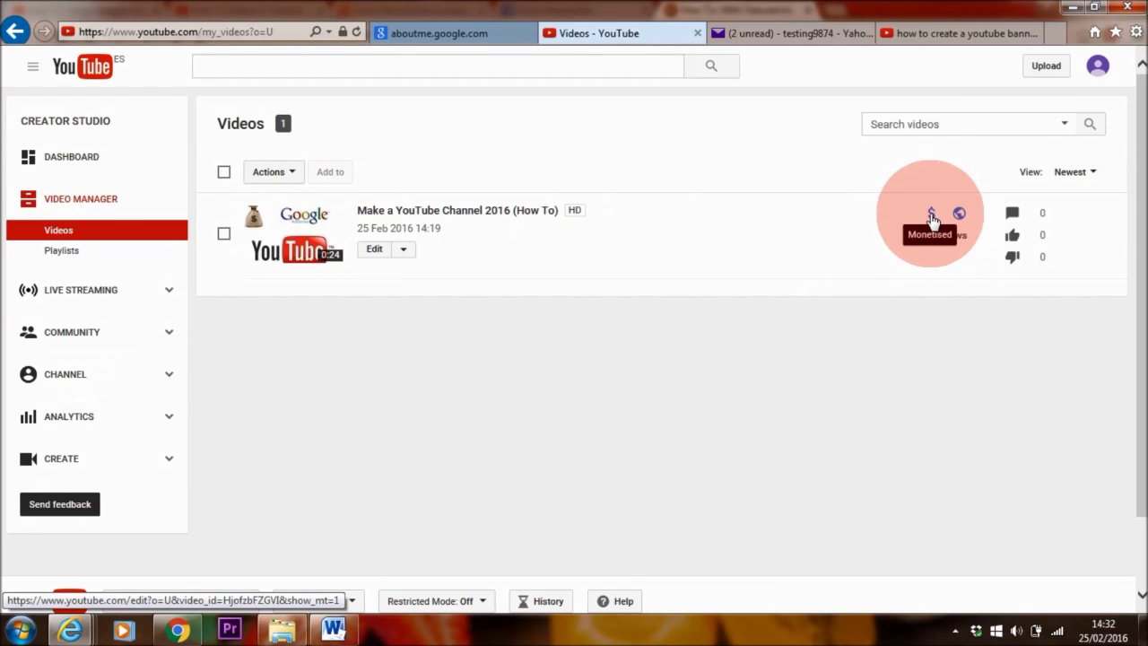
click(932, 218)
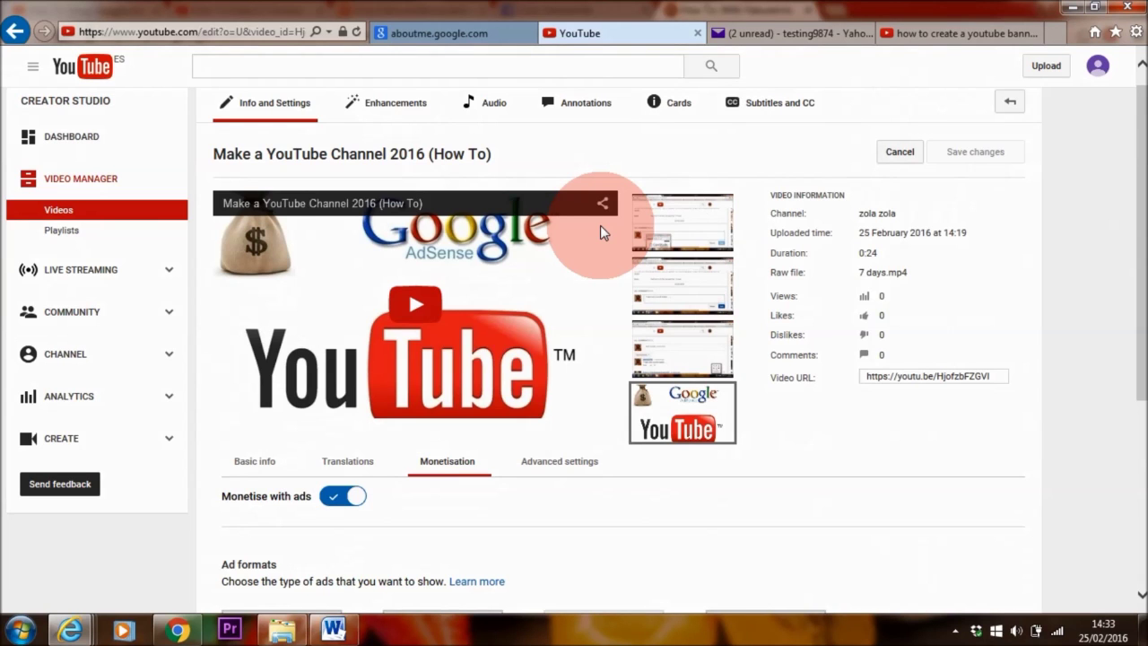
click(77, 354)
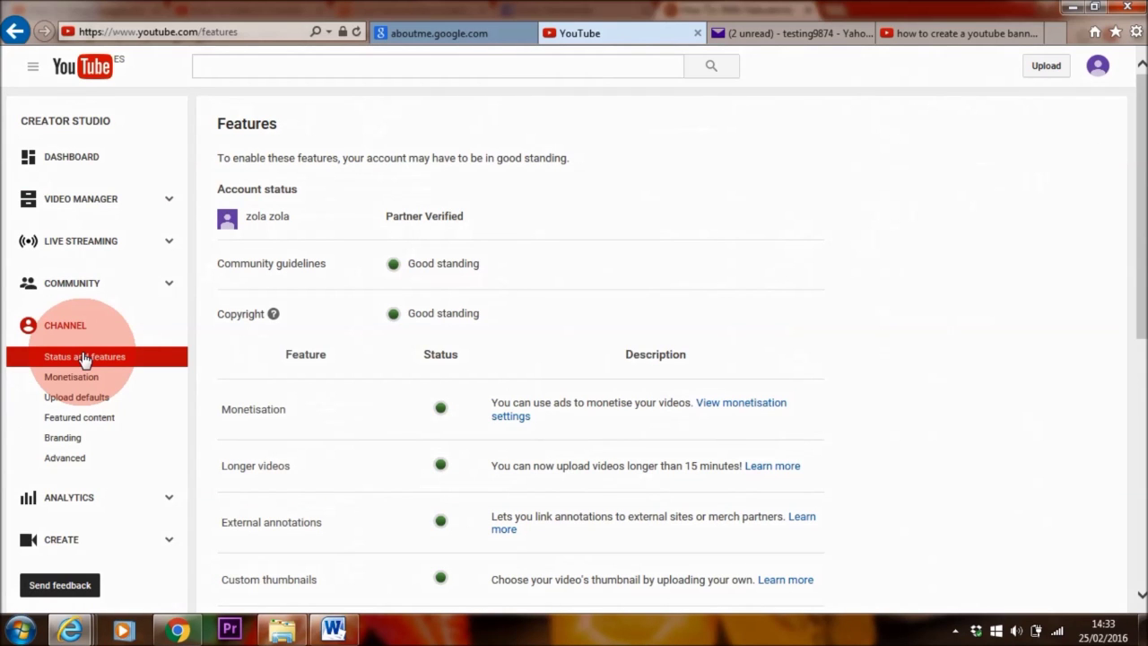
- Follow the monetisation settings' How will I be paid? link to associate an AdSense account
scroll(359, 350, down, 2)
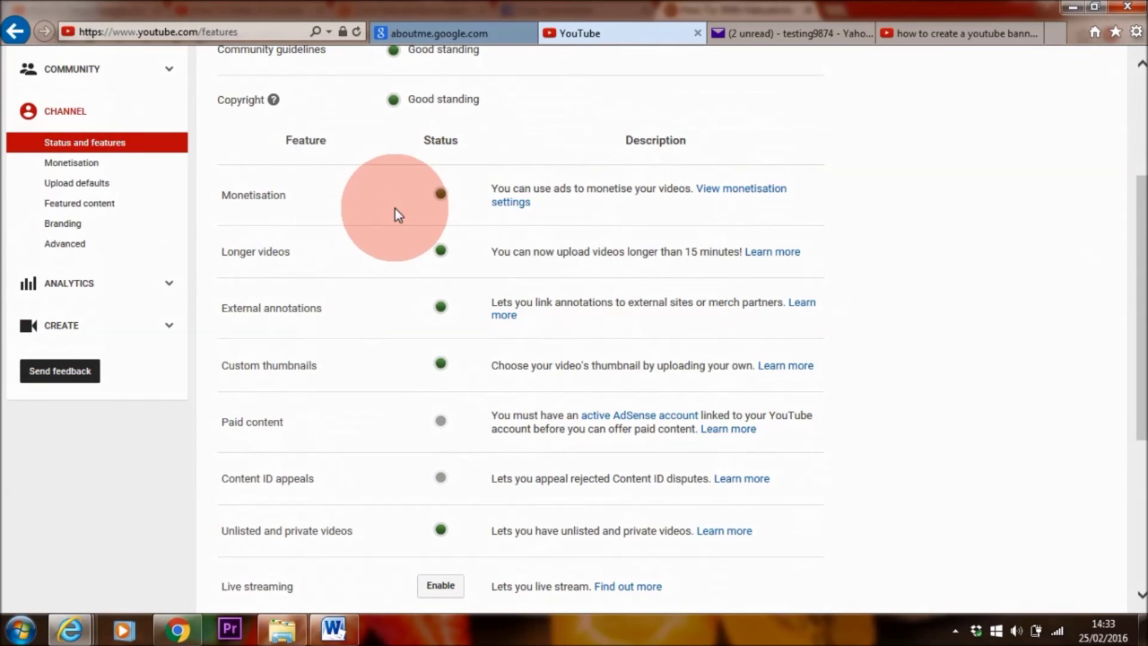
click(769, 193)
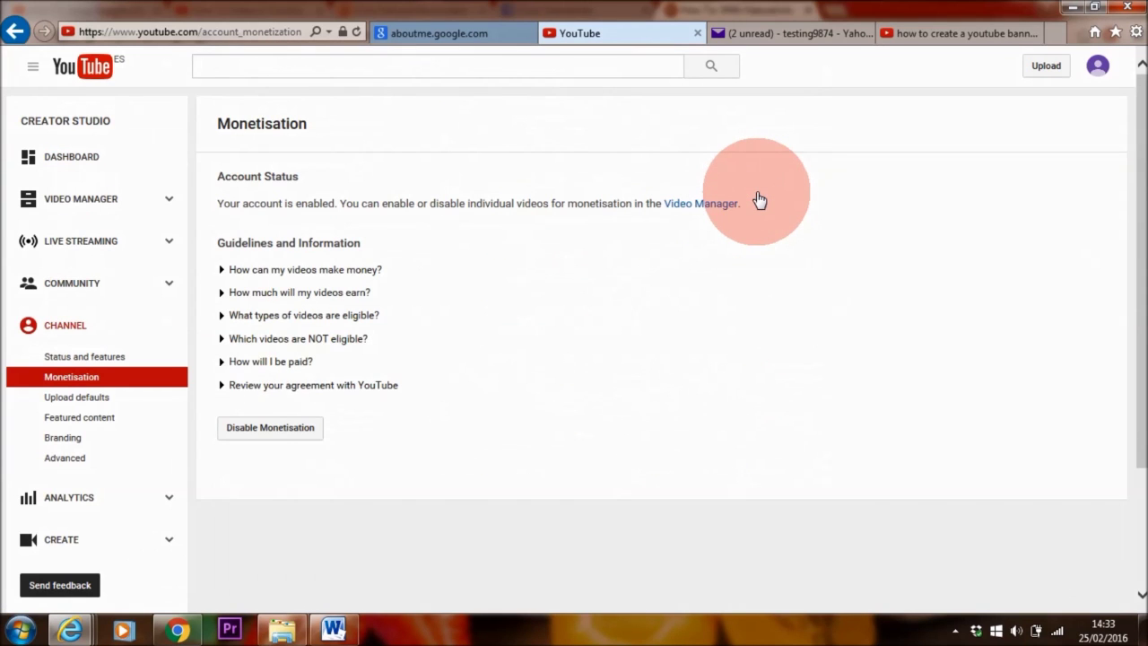
click(280, 363)
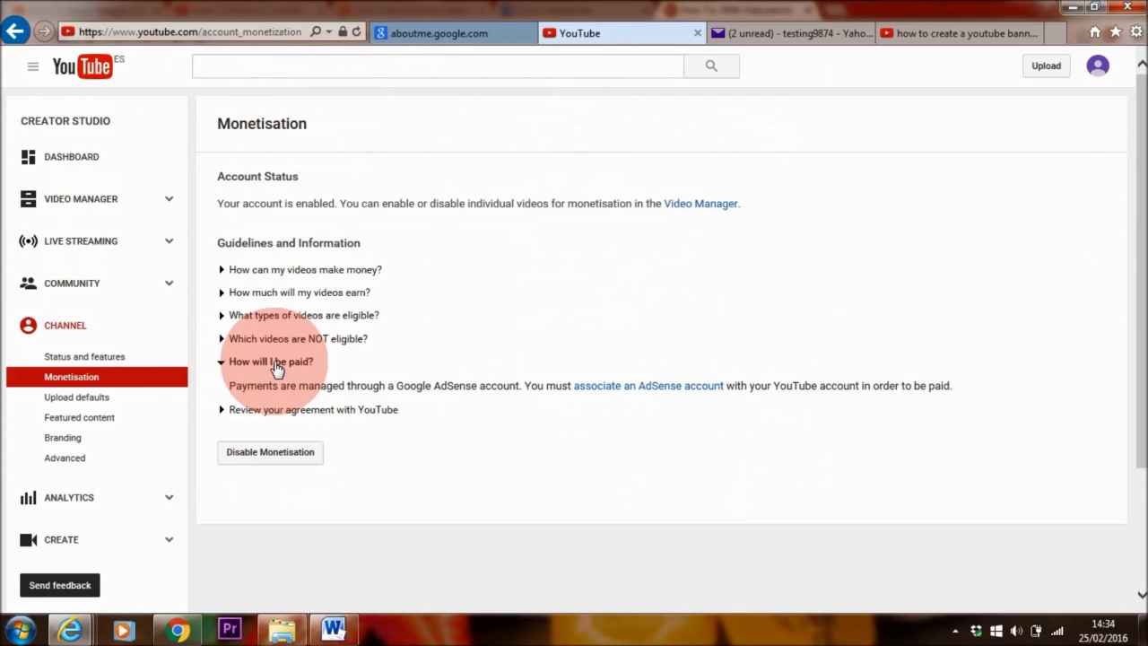
click(655, 393)
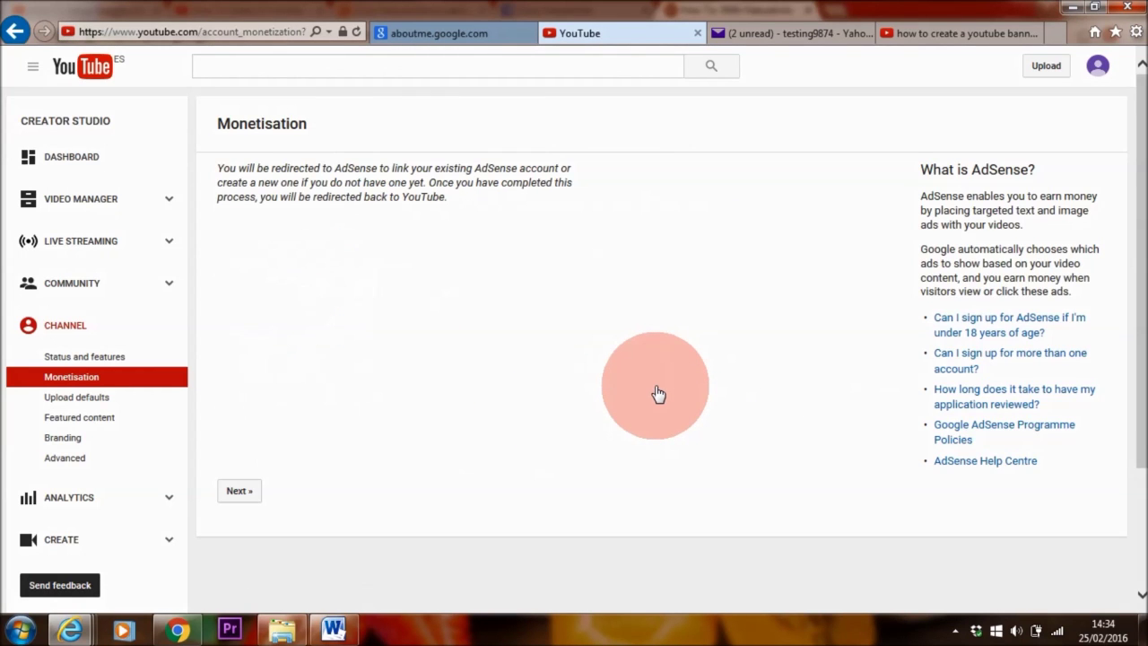
click(236, 492)
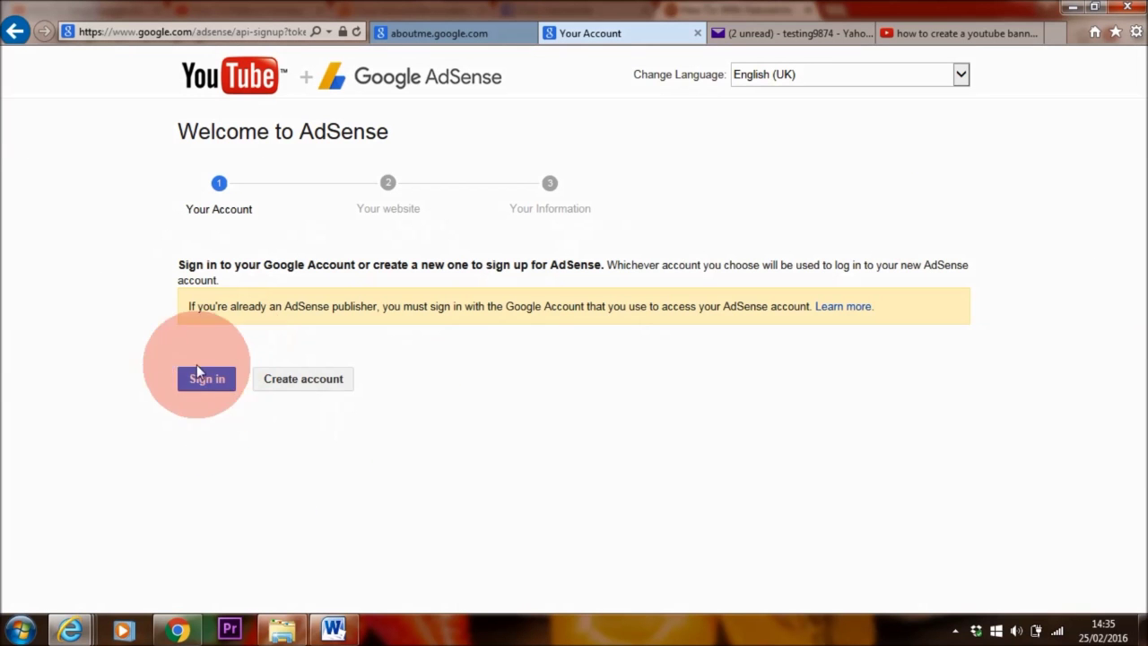
- Sign in with the Google account and accept linking AdSense to the YouTube channel with English content
click(215, 380)
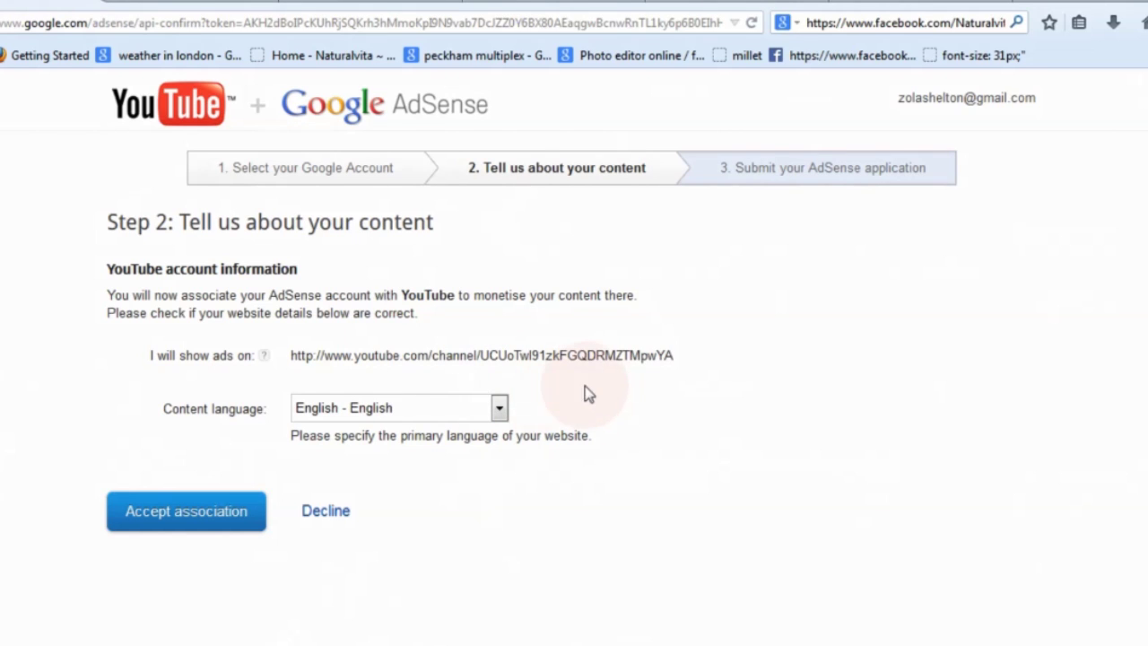
click(187, 518)
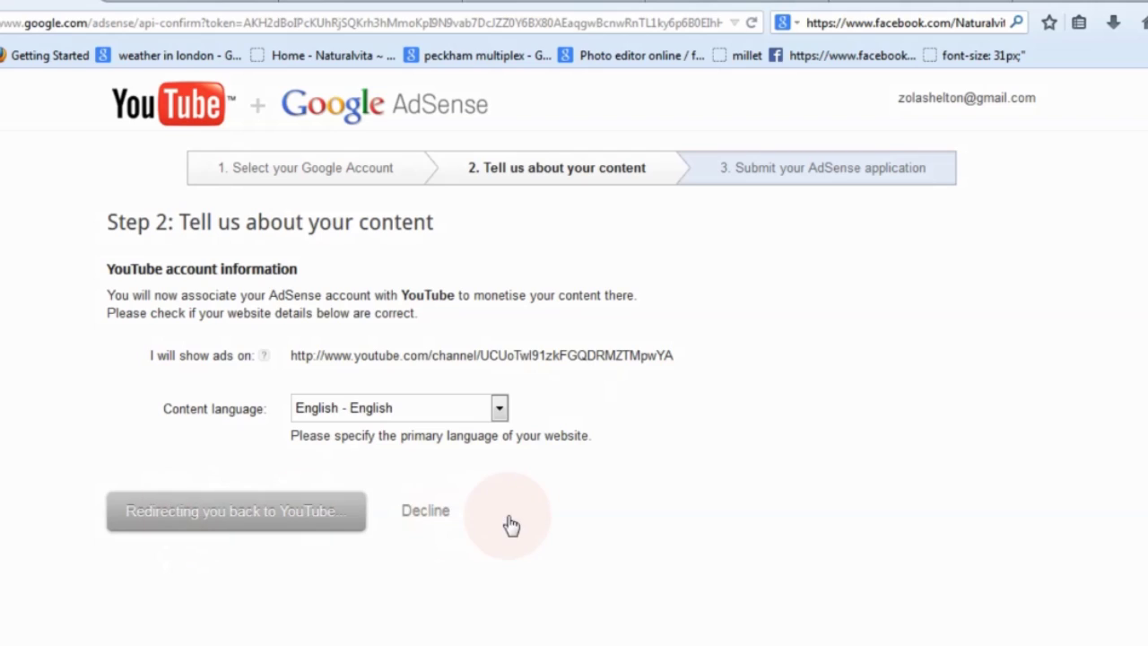